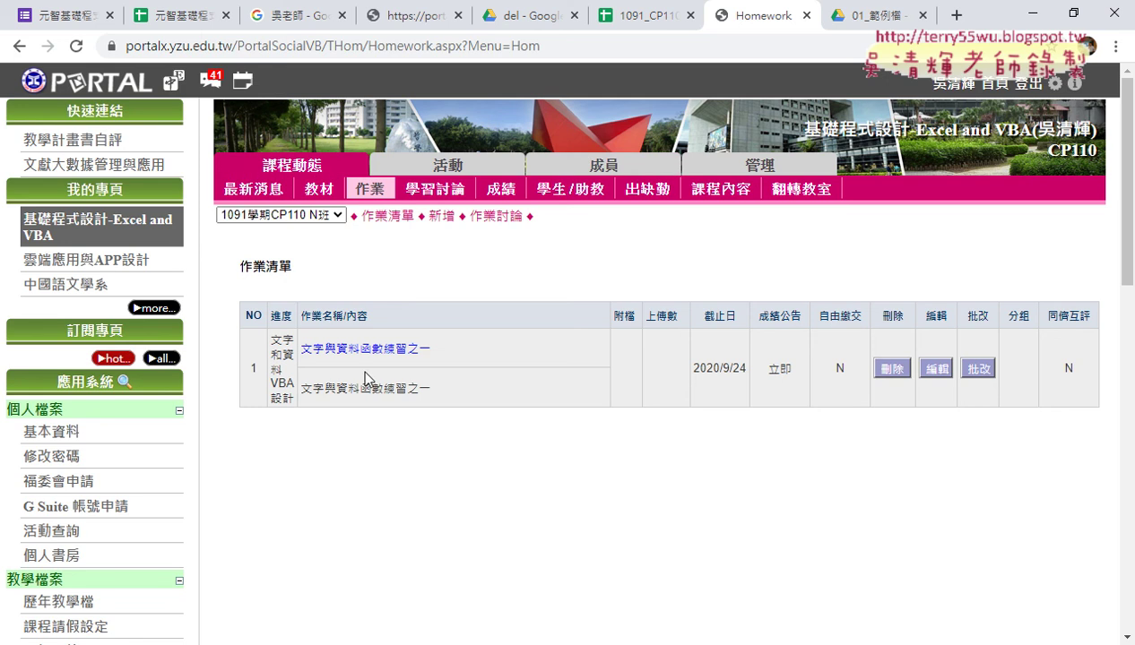
Select the homework title 文字與資料函數練習之一 in the YZU Portal homework list.
drag(306, 349, 444, 363)
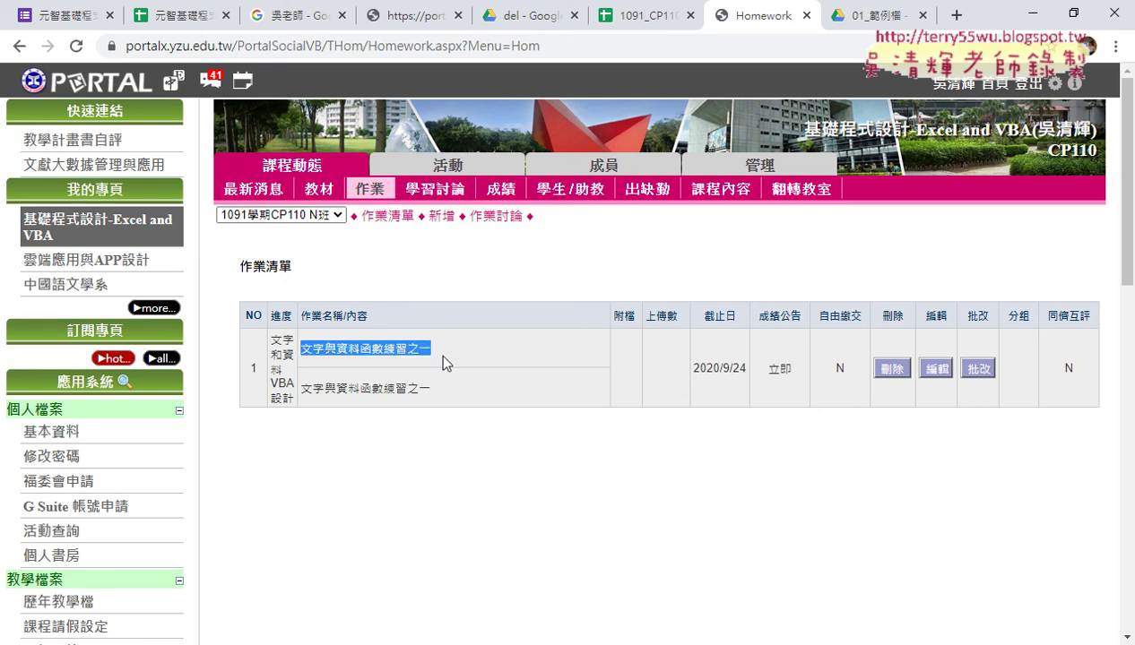
In Excel, delete the phone numbers from E4 down the 手機 column and reselect E4.
key(alt+Tab)
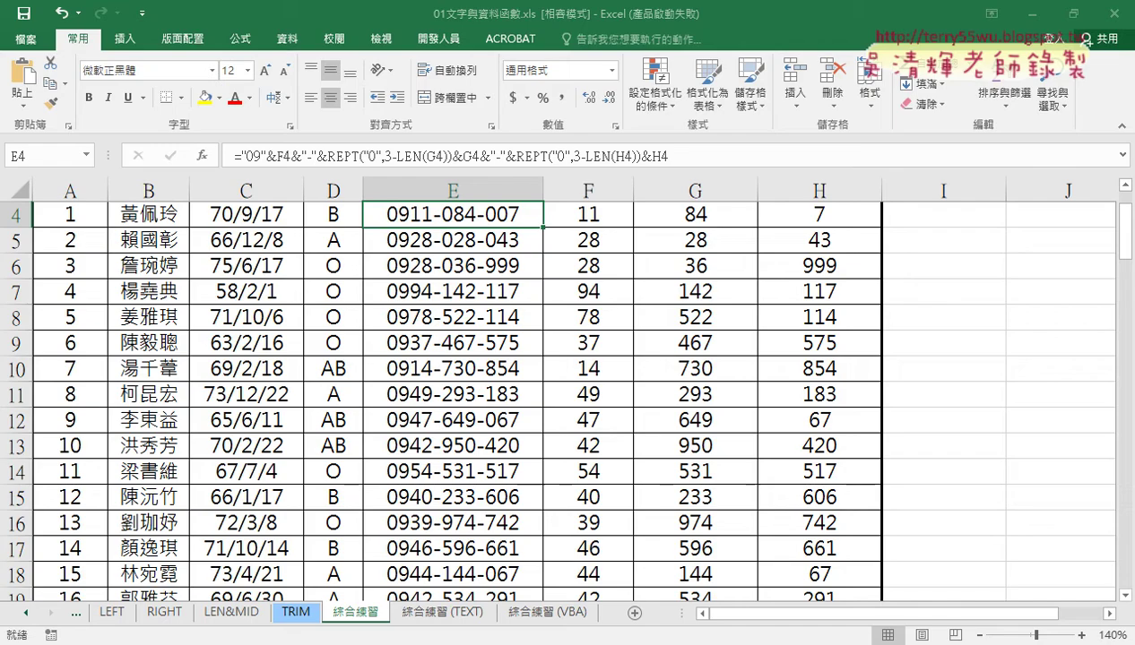
scroll(472, 327, up, 1)
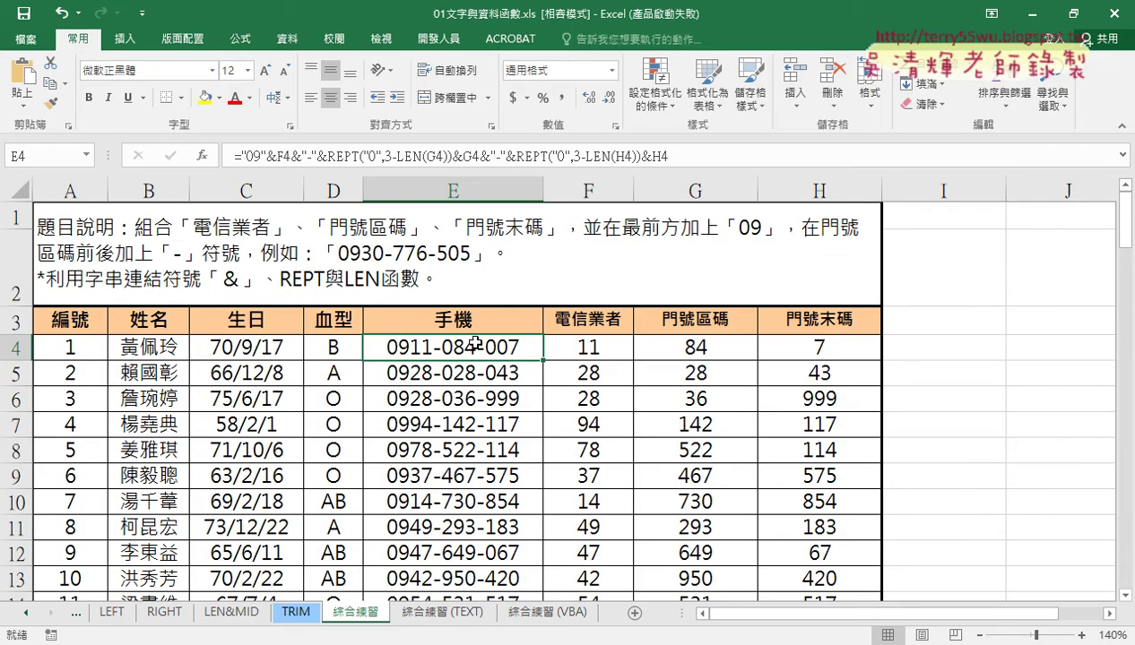
key(ctrl+shift+Down)
key(ctrl+BackSpace)
key(Delete)
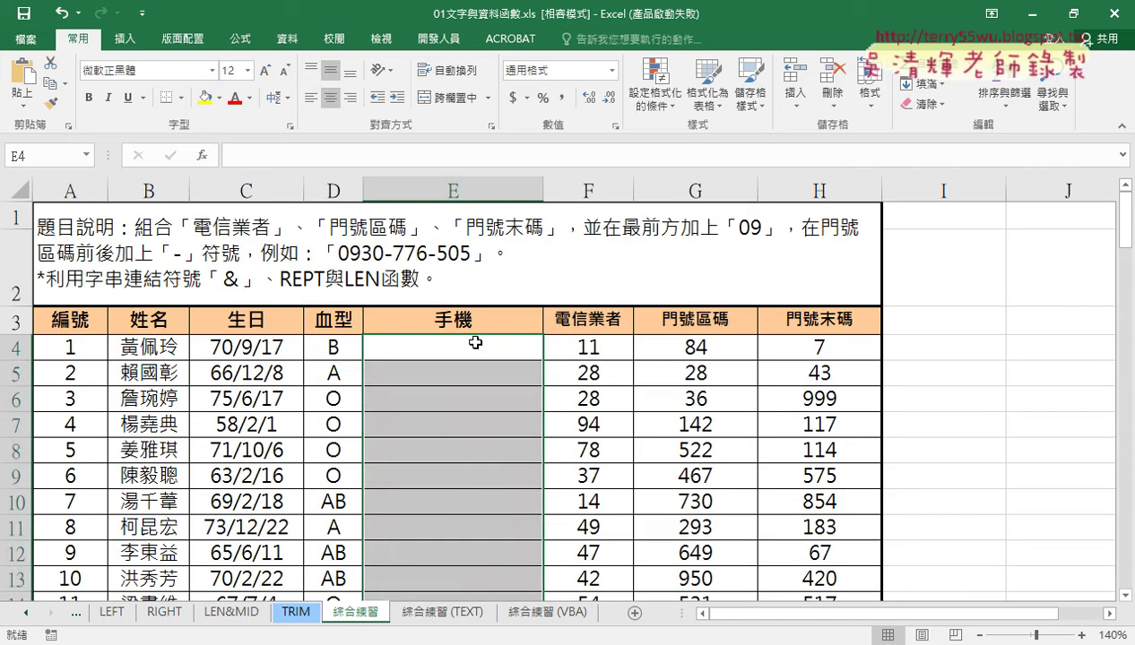
click(476, 342)
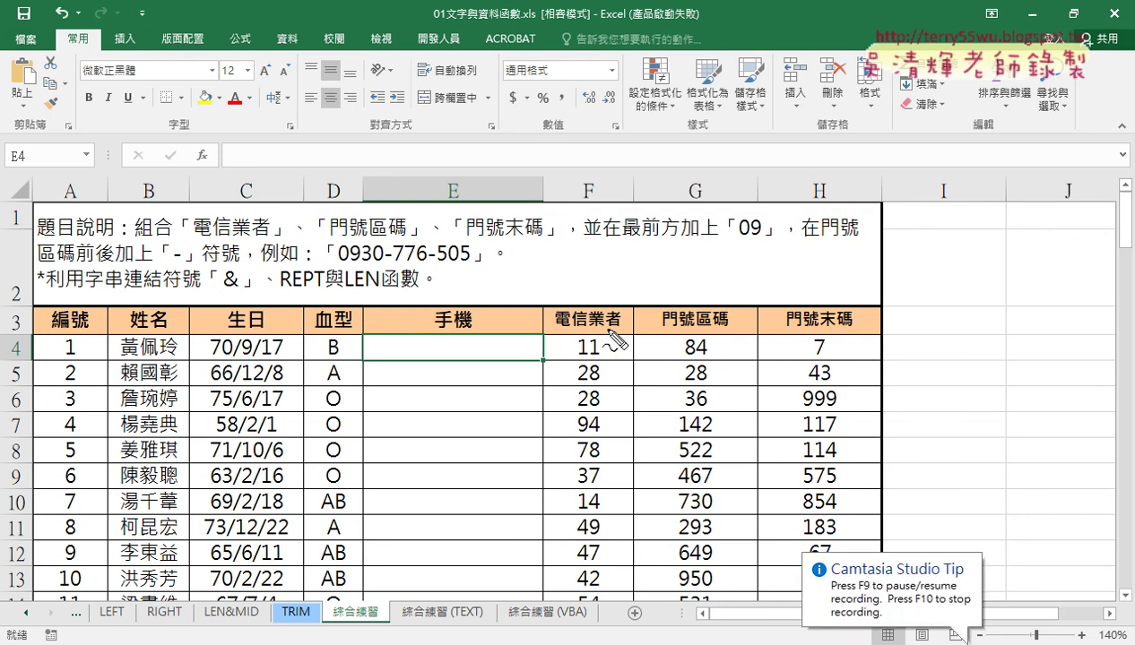
Mark up REPT, LEN, the value 84 and a 3-2 = 1 note in red ink, then erase it.
drag(311, 293, 280, 294)
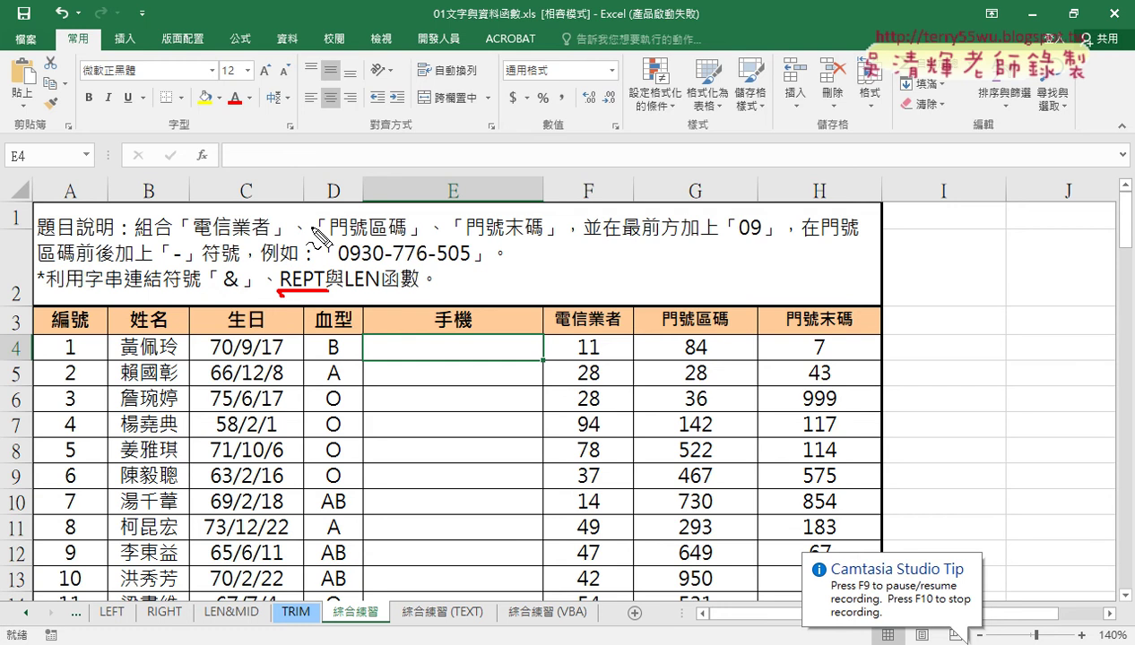
drag(314, 235, 305, 215)
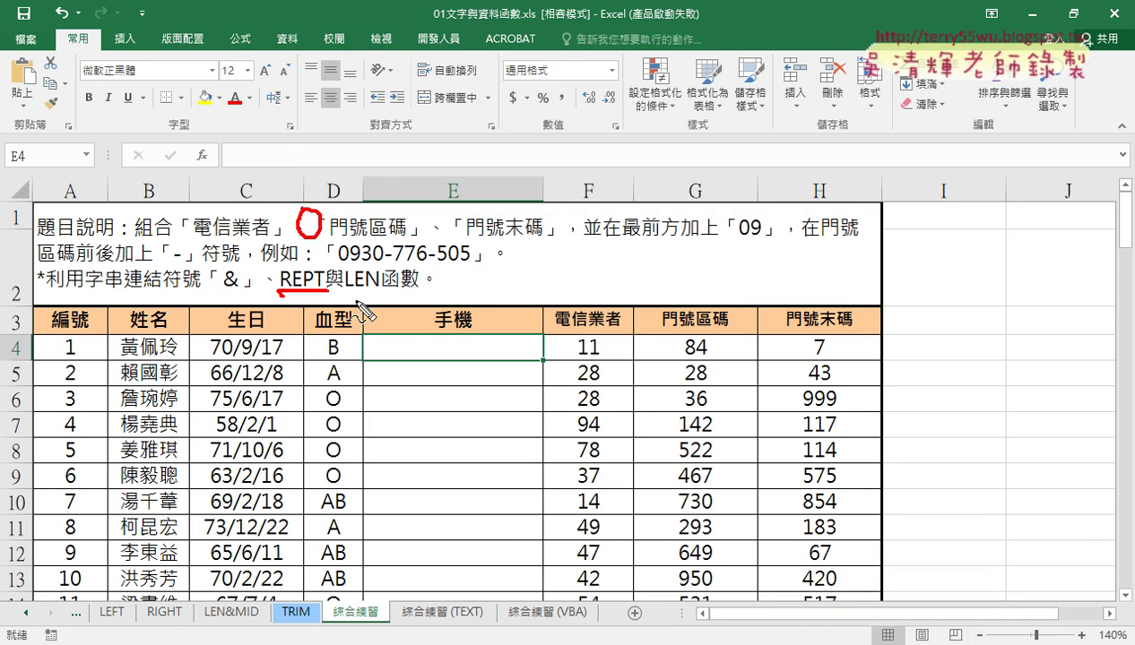
mouse_move(346, 292)
mouse_down()
mouse_move(407, 292)
mouse_move(392, 284)
mouse_up()
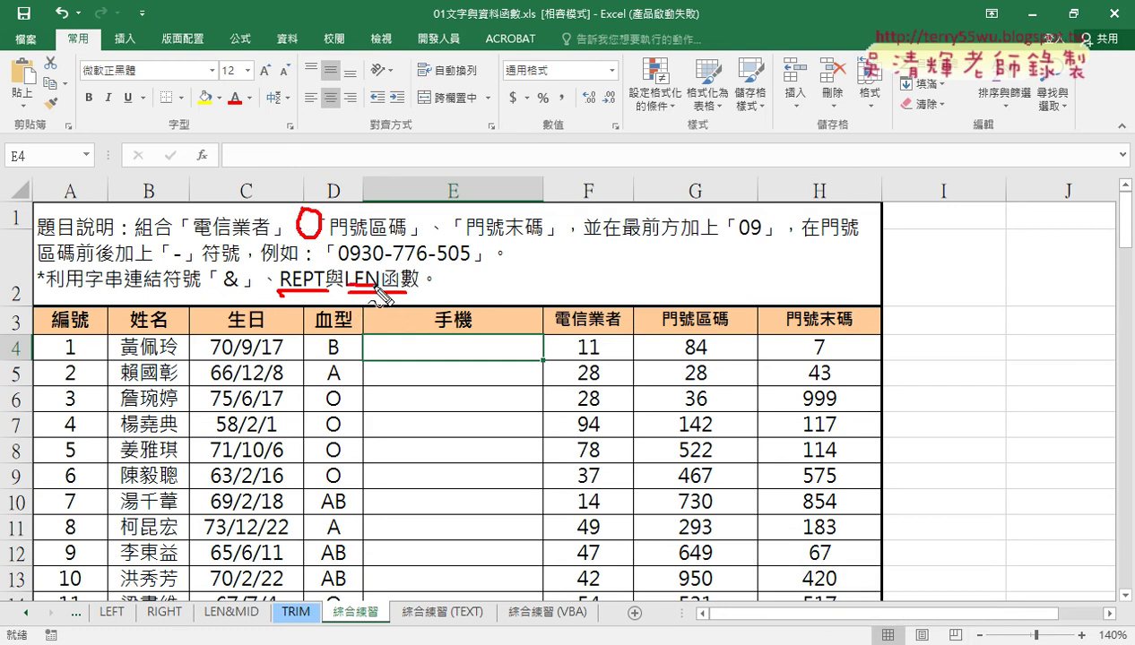
drag(681, 358, 706, 354)
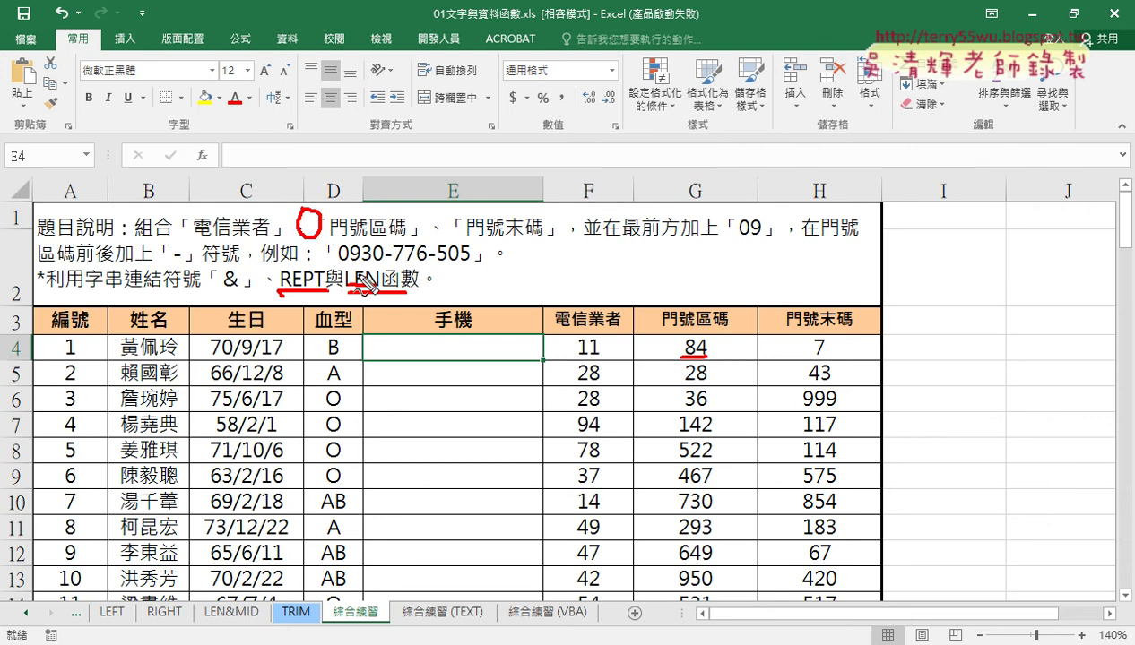
mouse_move(361, 291)
mouse_down()
mouse_move(663, 316)
mouse_move(683, 296)
mouse_move(739, 287)
mouse_up()
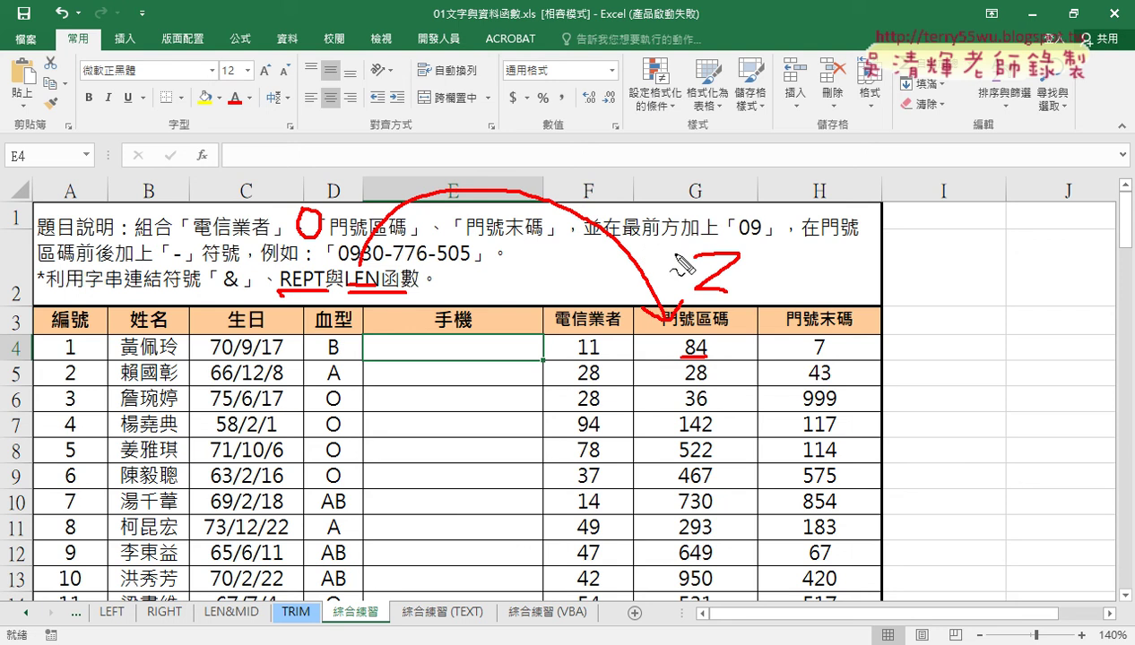
mouse_move(644, 121)
mouse_down()
mouse_move(643, 162)
mouse_move(717, 131)
mouse_up()
drag(694, 355, 706, 355)
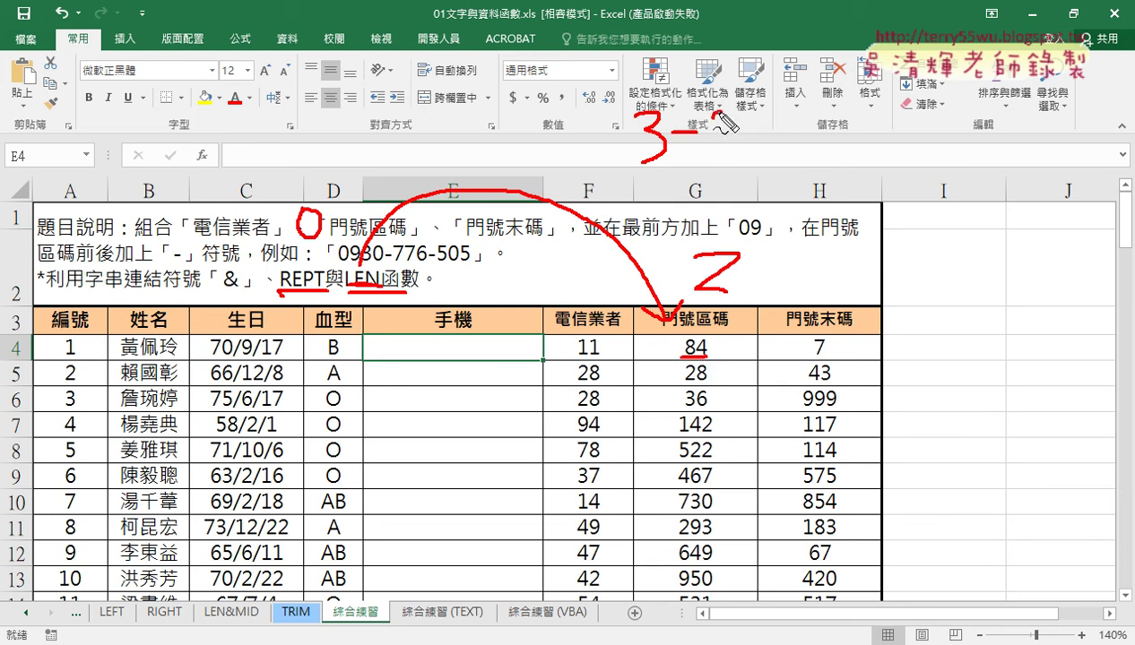
mouse_move(715, 129)
mouse_down()
mouse_move(753, 161)
mouse_move(804, 128)
mouse_move(808, 151)
mouse_up()
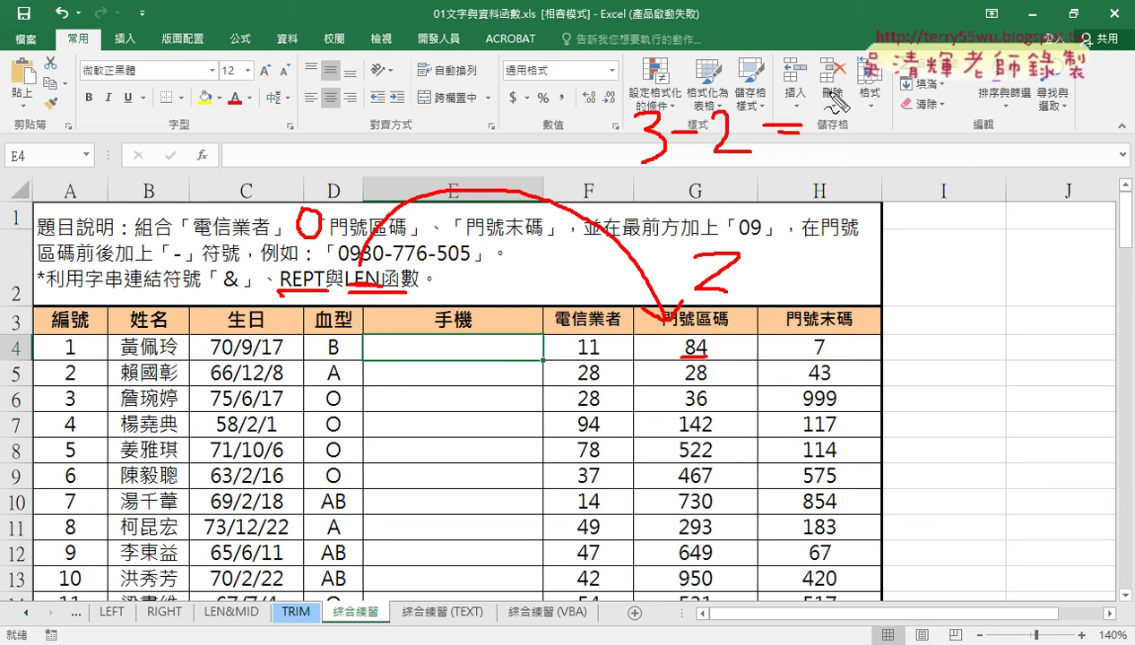
drag(835, 90, 829, 158)
drag(302, 254, 281, 254)
drag(280, 293, 321, 290)
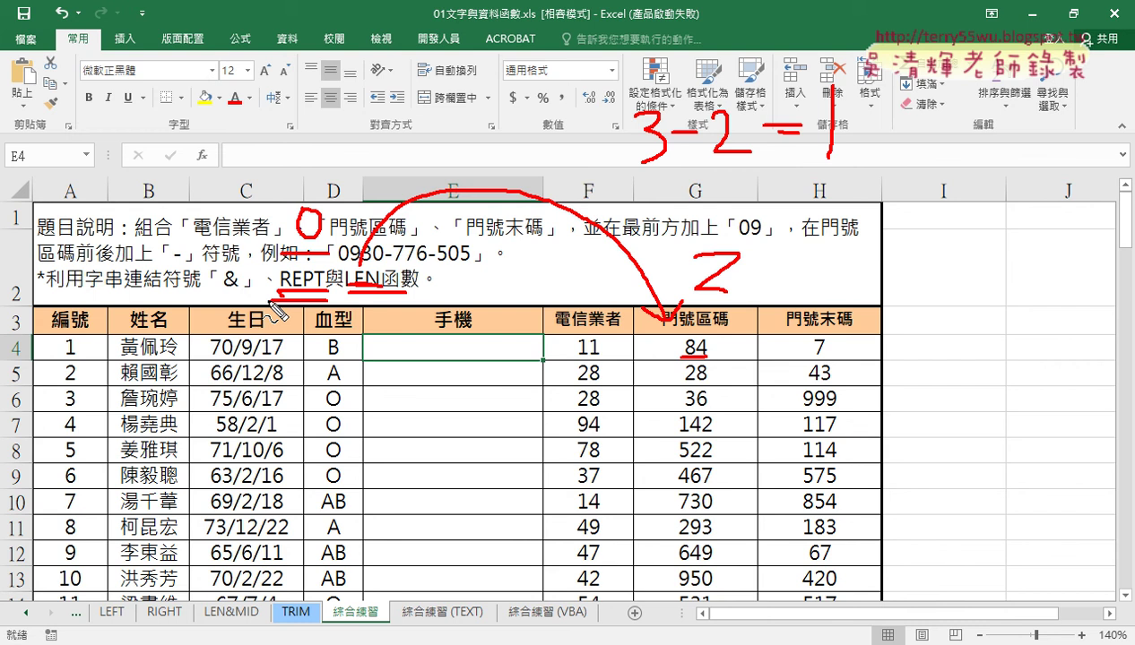
key(Escape)
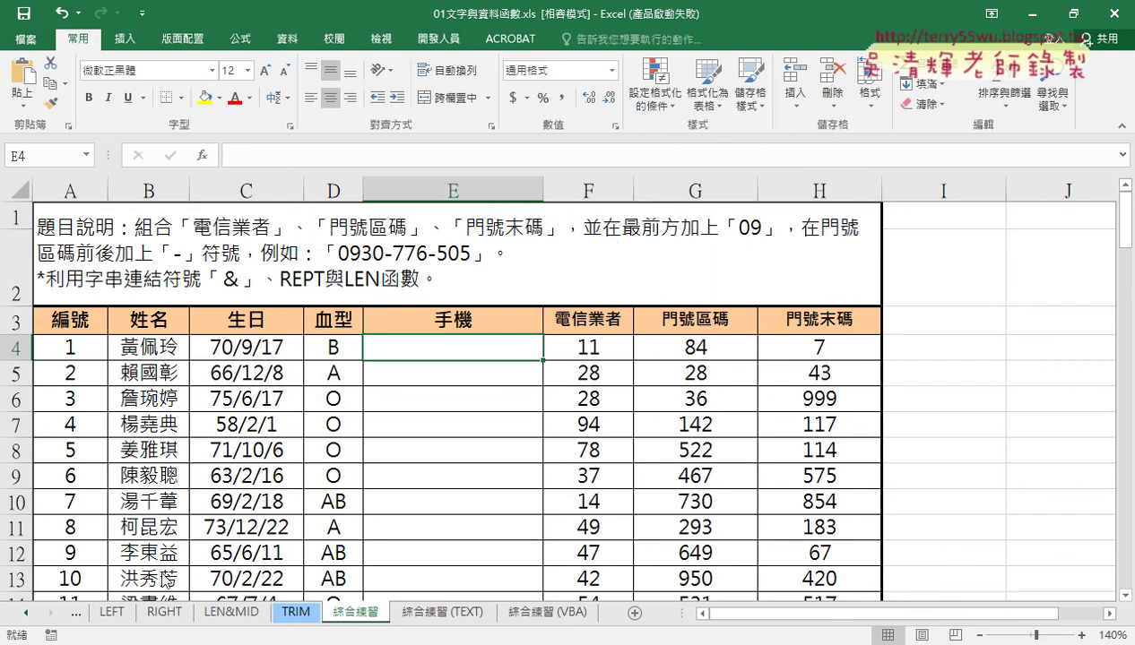
Go to the REPT sheet and select cell C3 for the first rating.
click(25, 613)
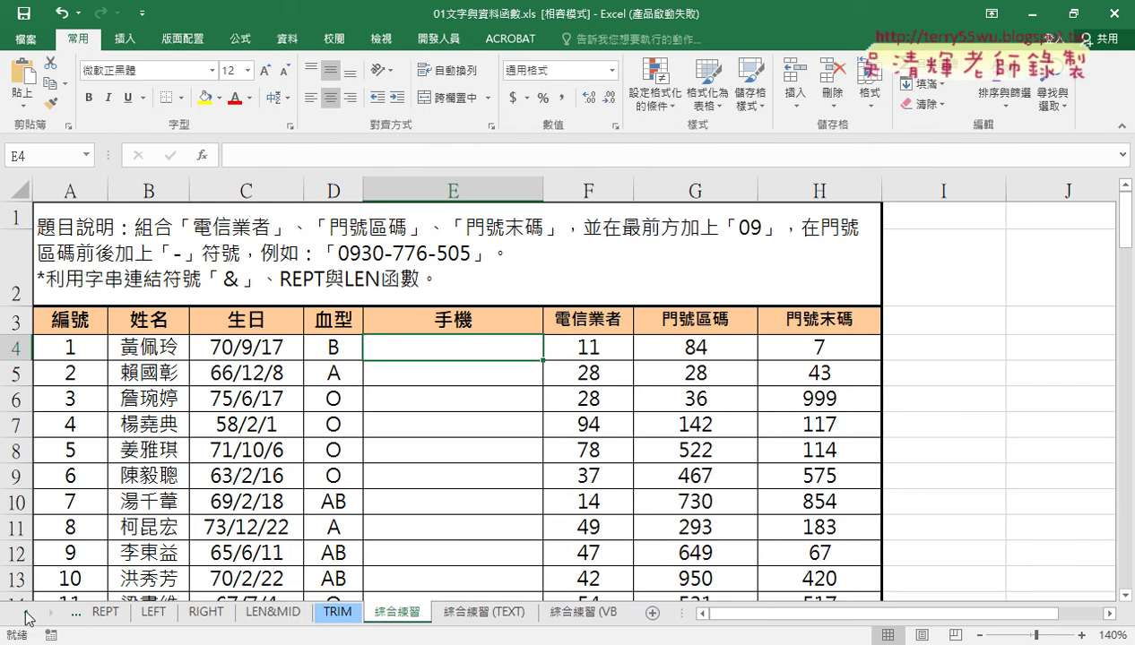
click(112, 615)
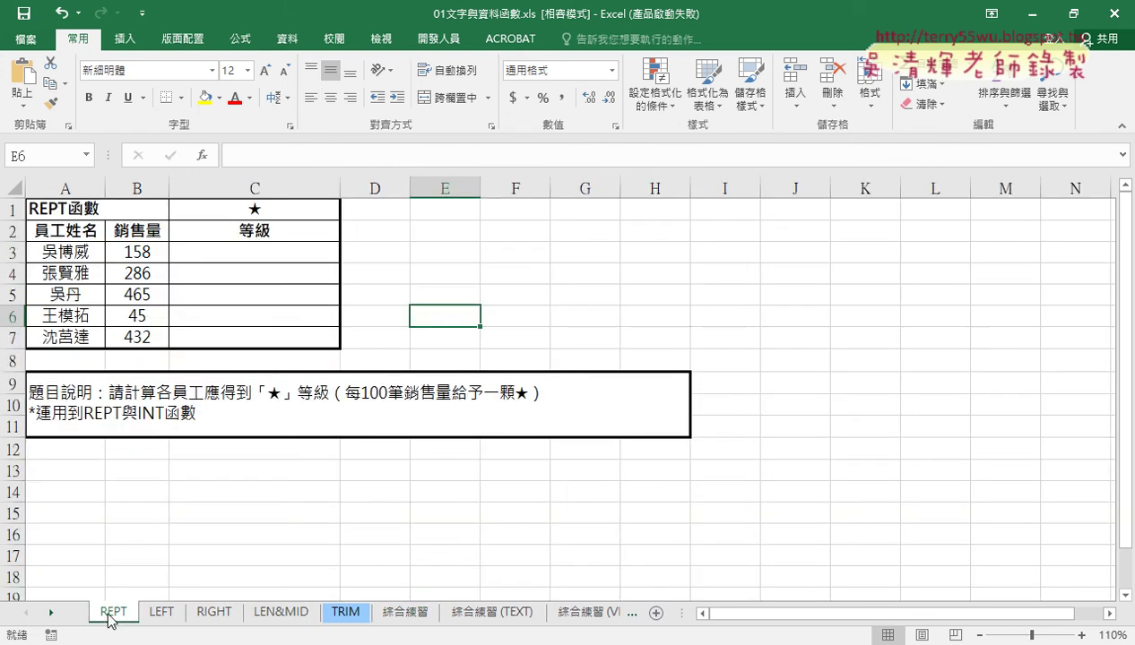
click(137, 251)
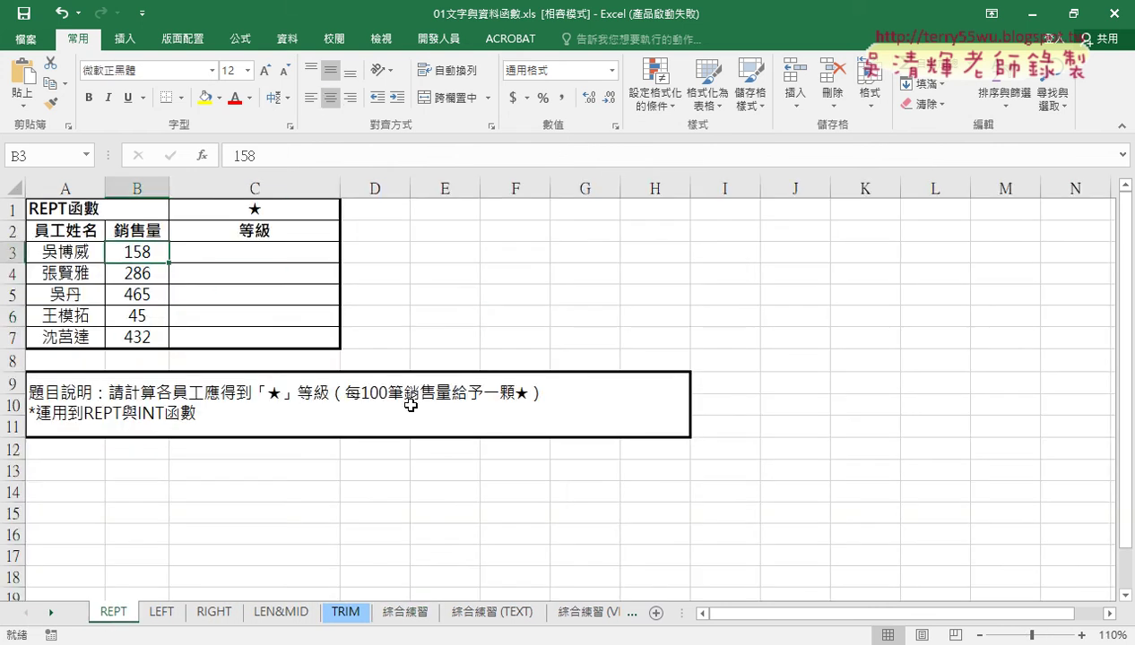
click(285, 258)
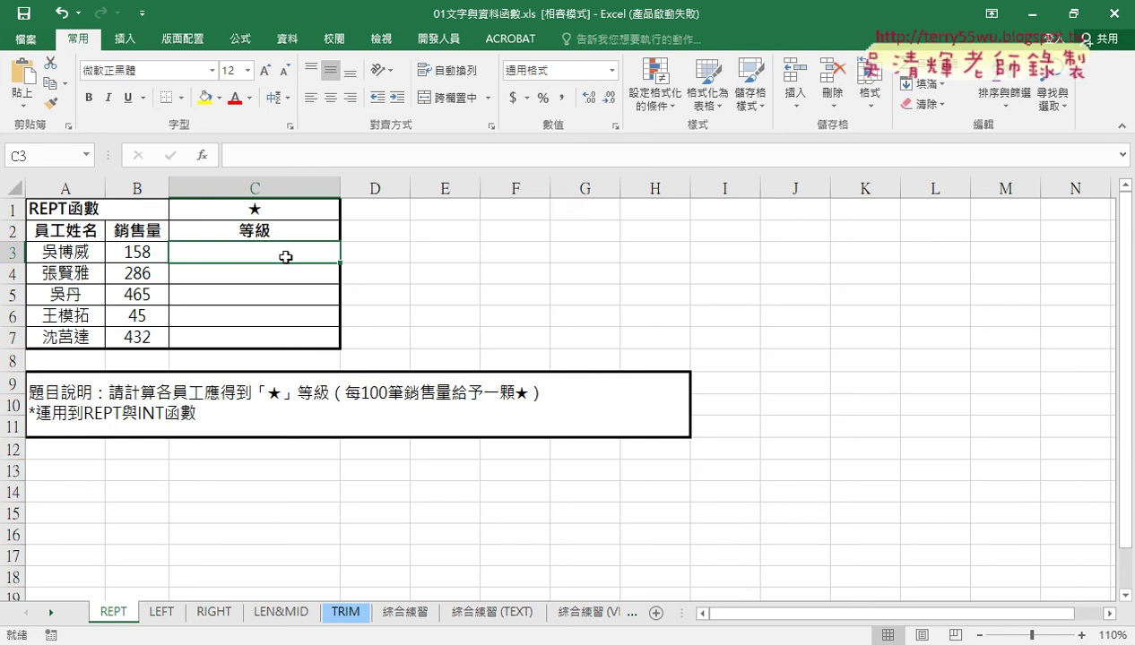
Insert the REPT function into C3 from the 文字 function category.
click(203, 155)
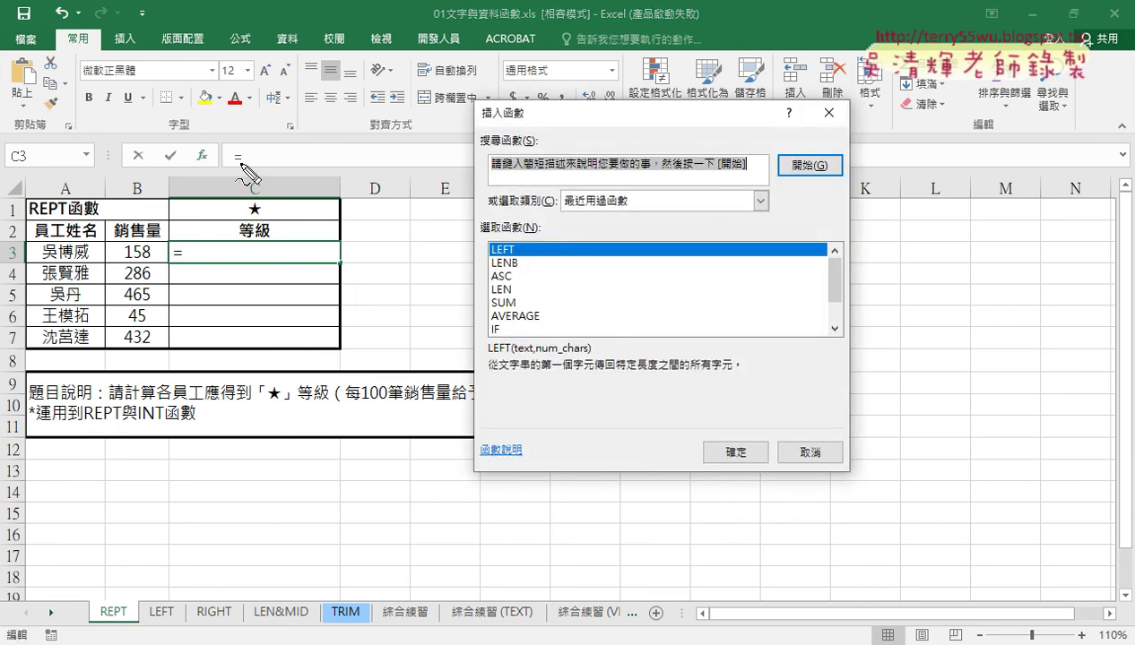
mouse_move(216, 177)
mouse_down()
mouse_move(223, 137)
mouse_move(211, 176)
mouse_move(541, 205)
mouse_move(615, 232)
mouse_up()
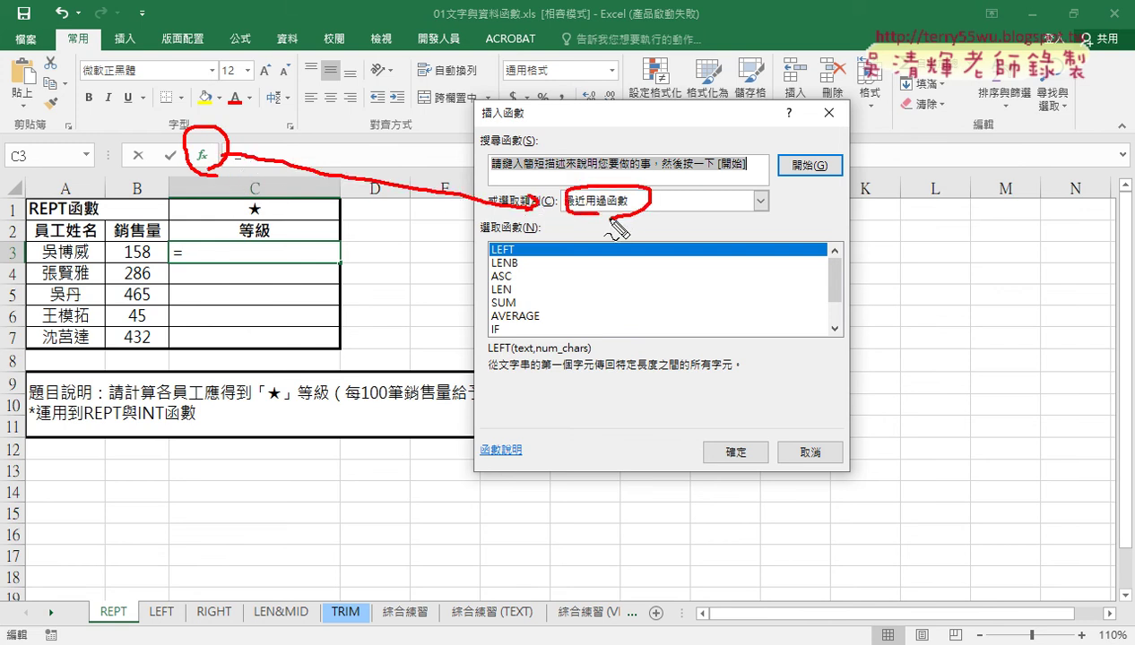
key(Escape)
click(610, 201)
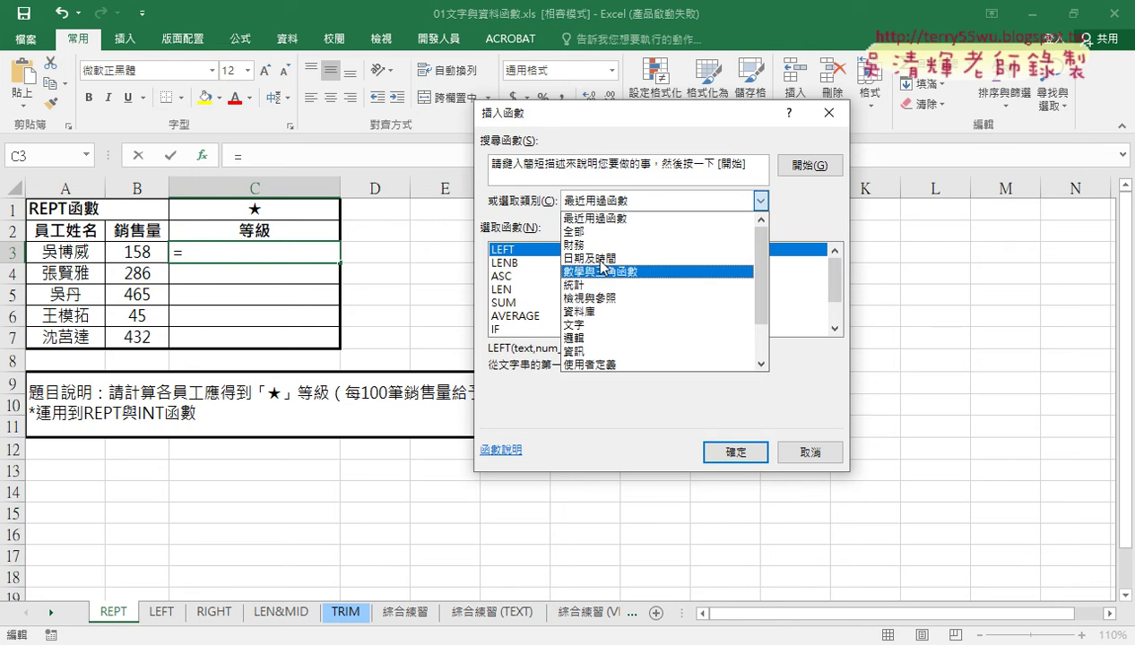
click(610, 328)
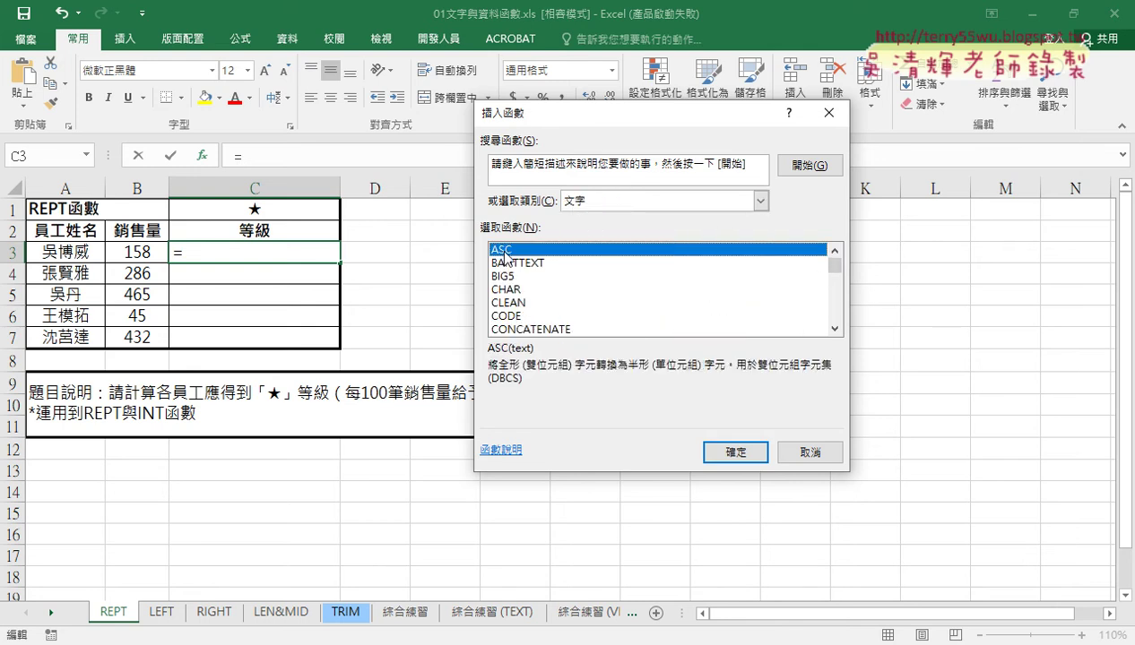
drag(834, 266, 839, 299)
click(517, 305)
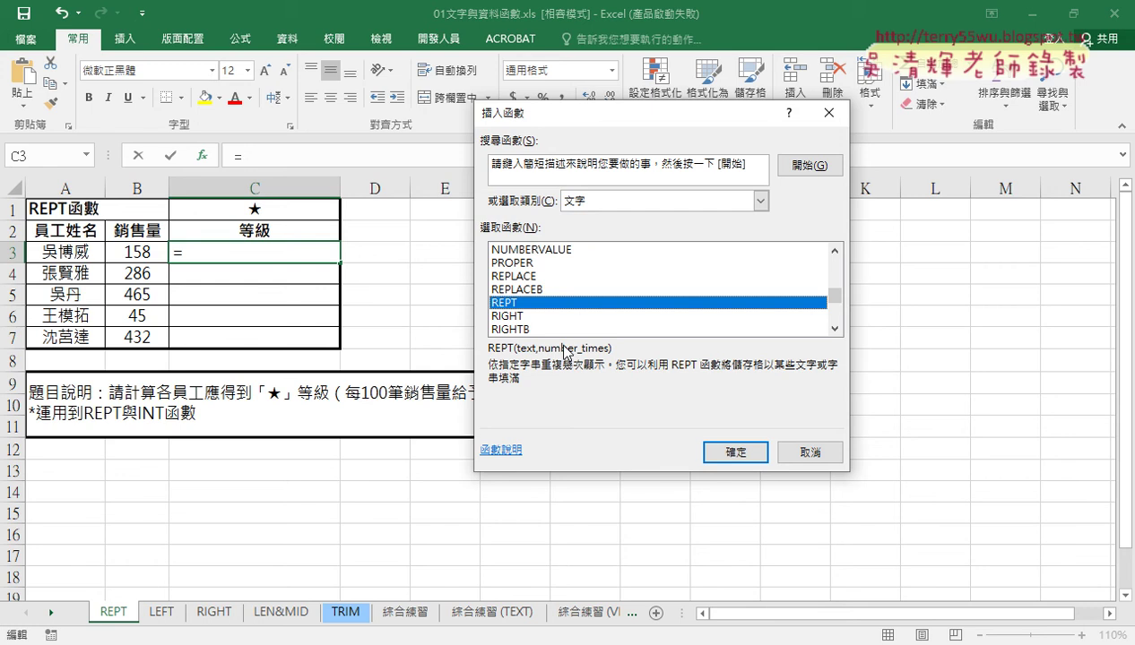
click(751, 451)
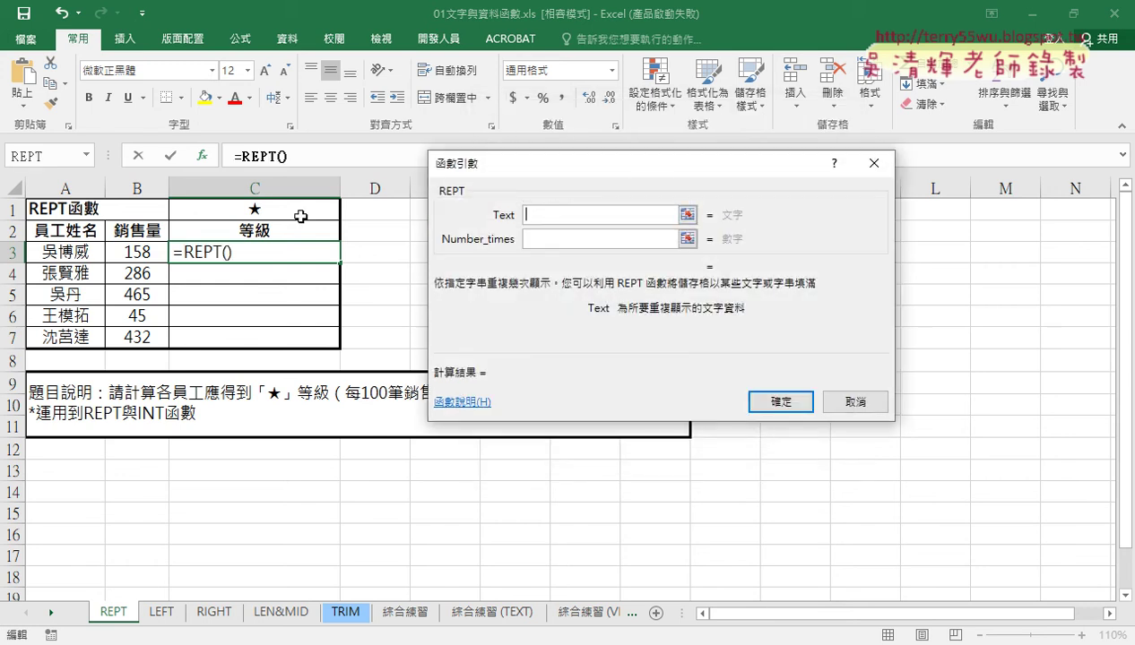
Set REPT's Text to C1 and Number_times to B3/100, giving =REPT(C1,B3/100).
click(258, 209)
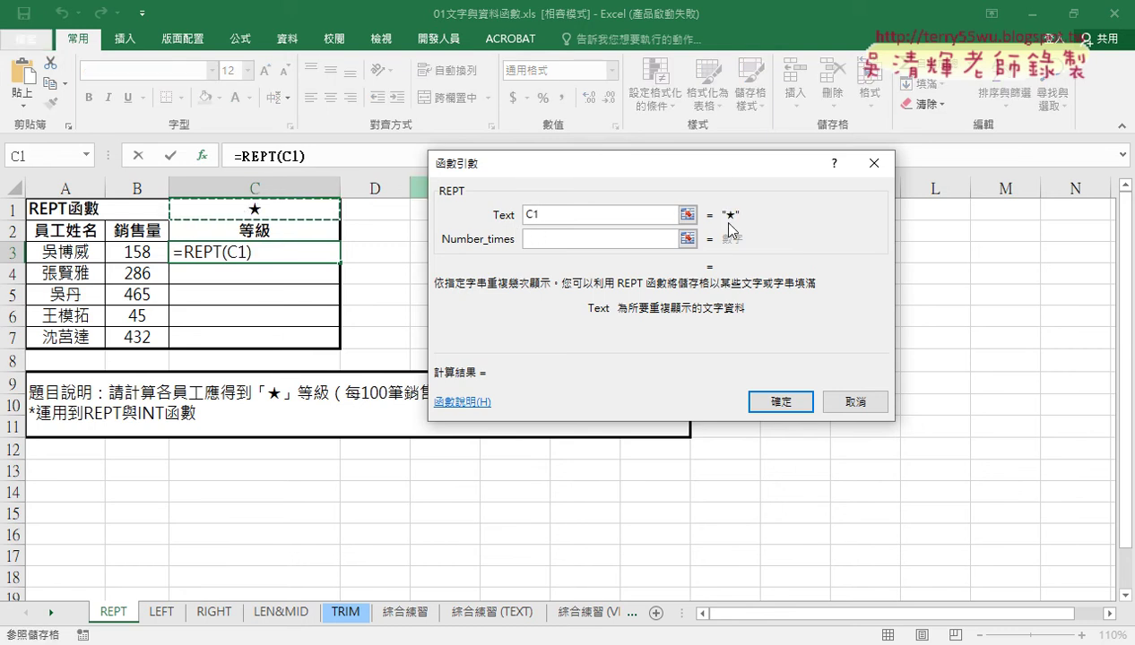
double_click(565, 216)
click(559, 244)
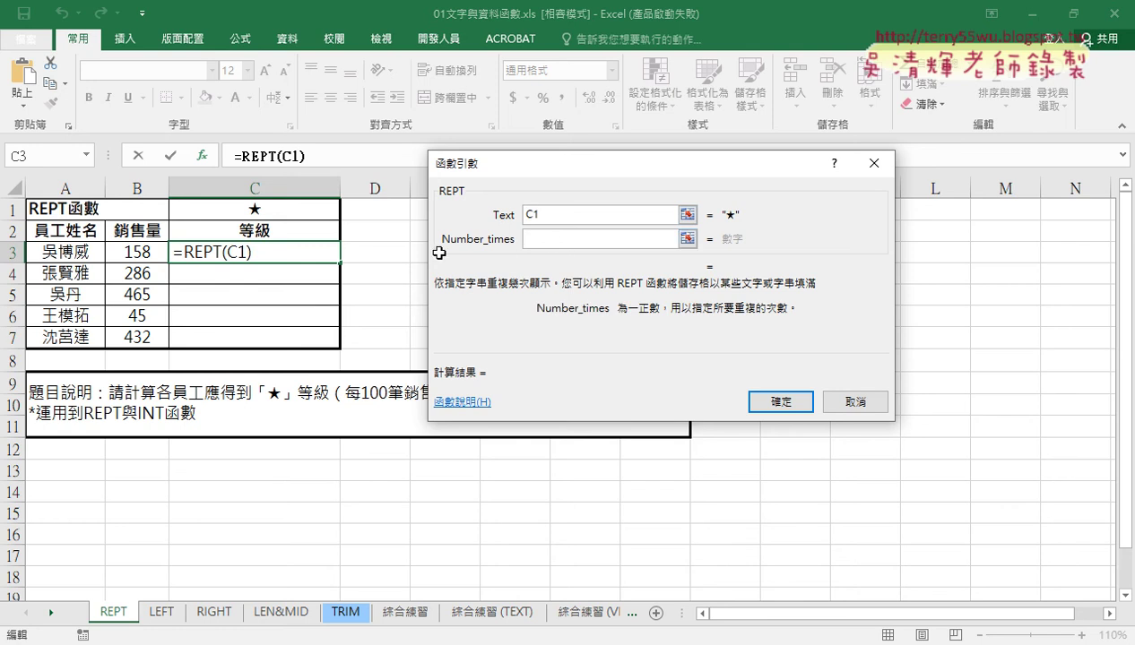
click(139, 253)
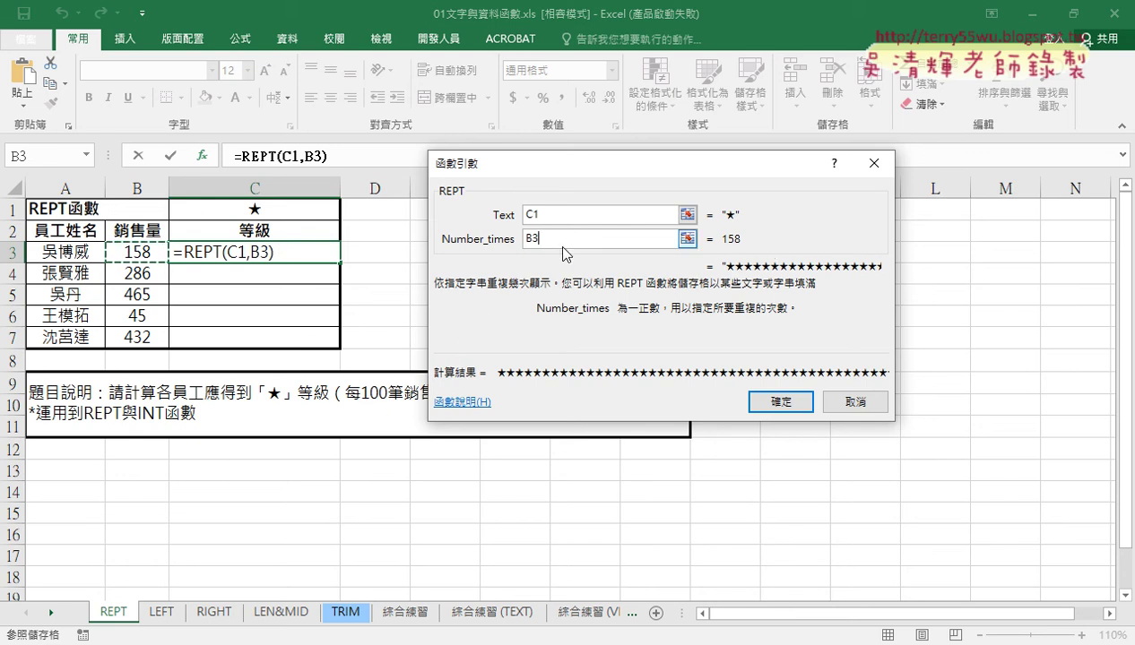
text(/10)
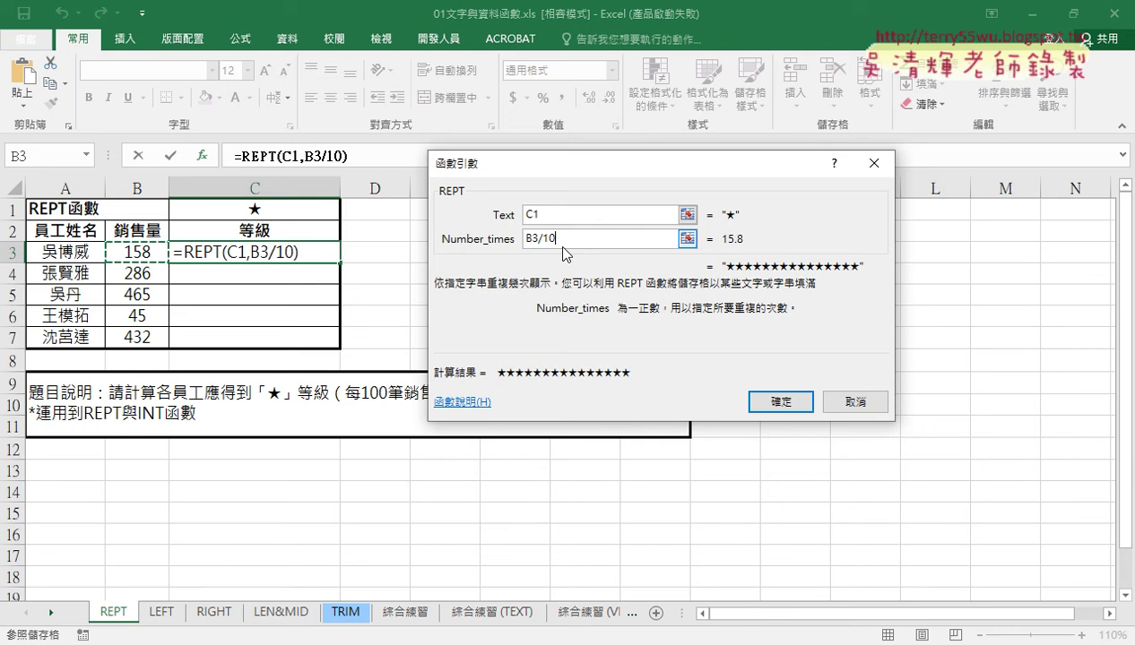
text(0)
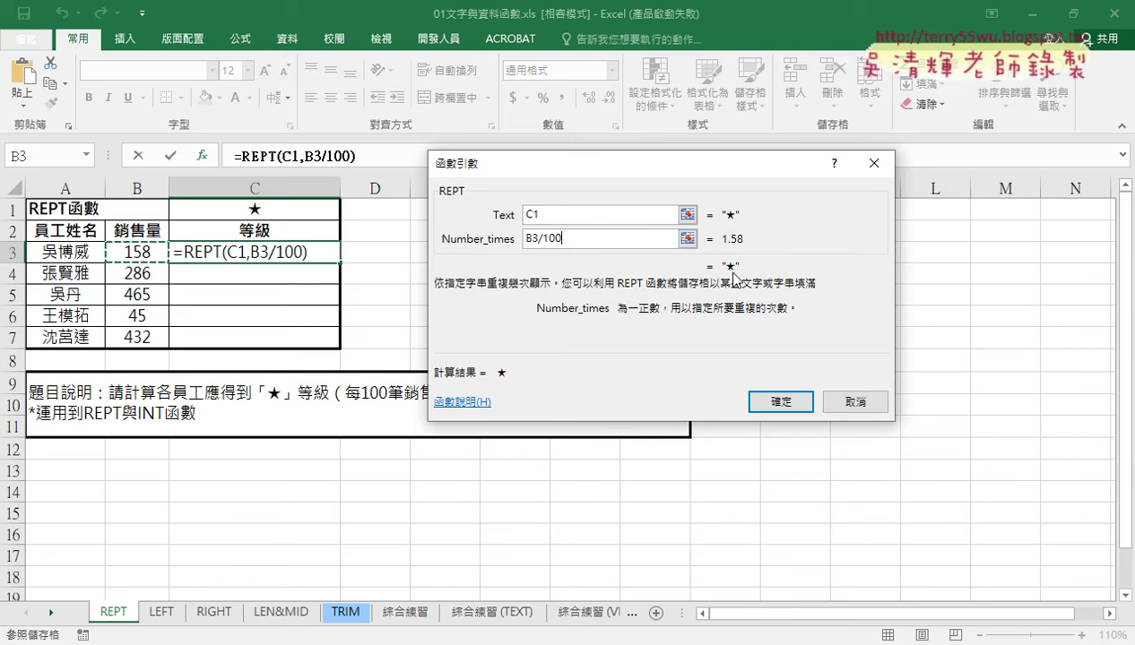
click(782, 400)
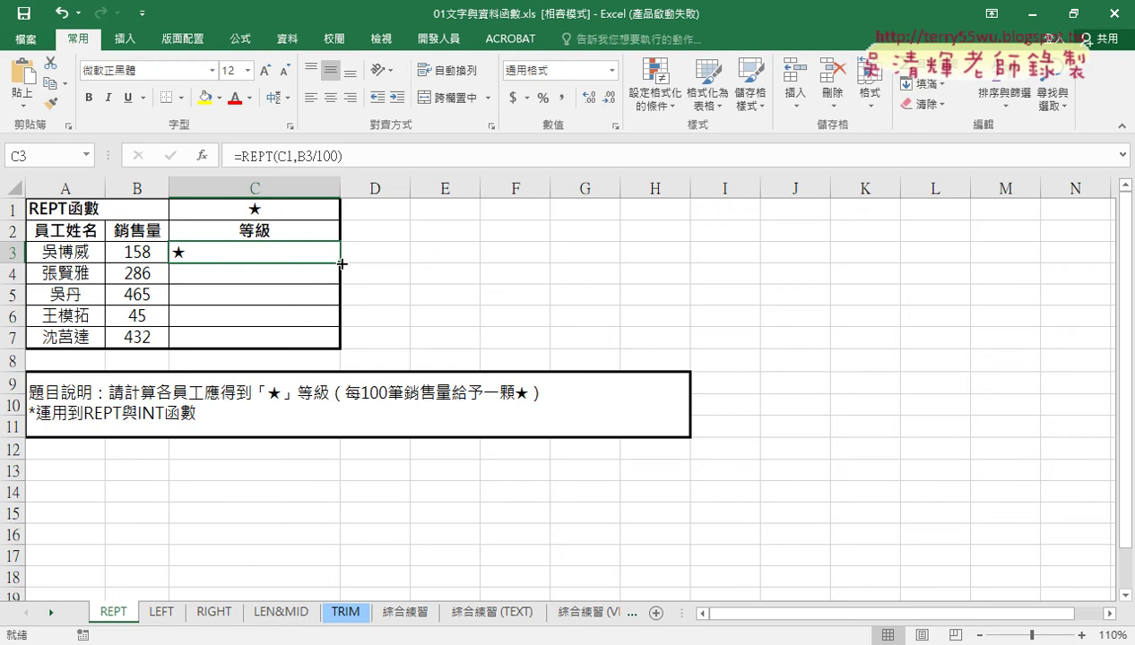
Fill the star formula from C3 down to C7.
drag(341, 264, 342, 349)
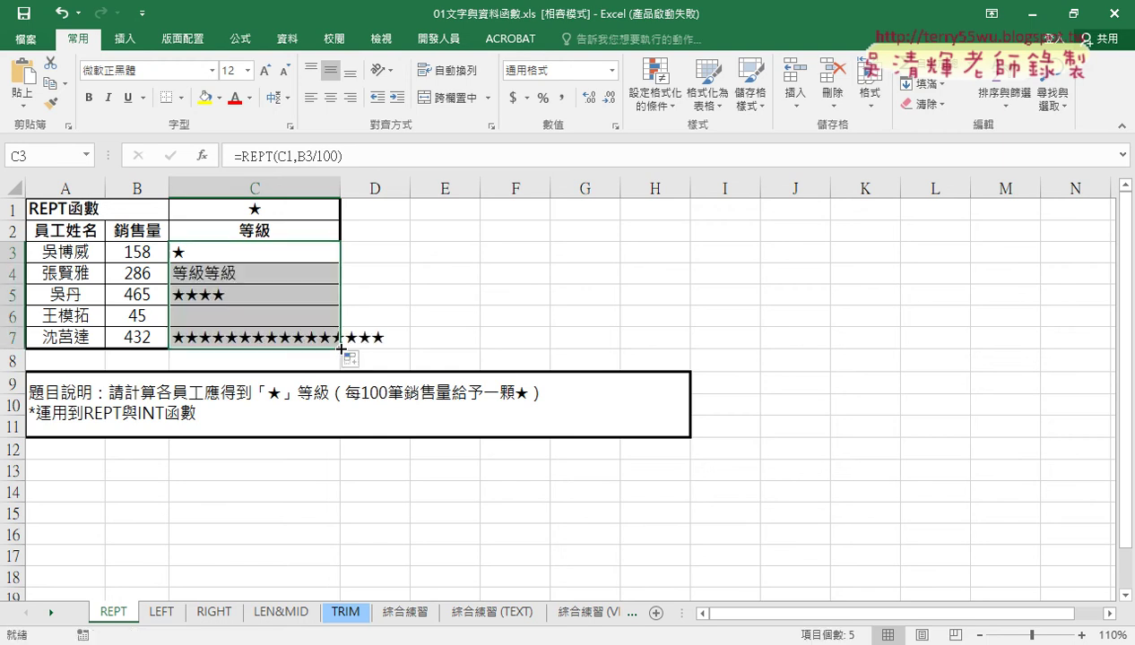
click(232, 251)
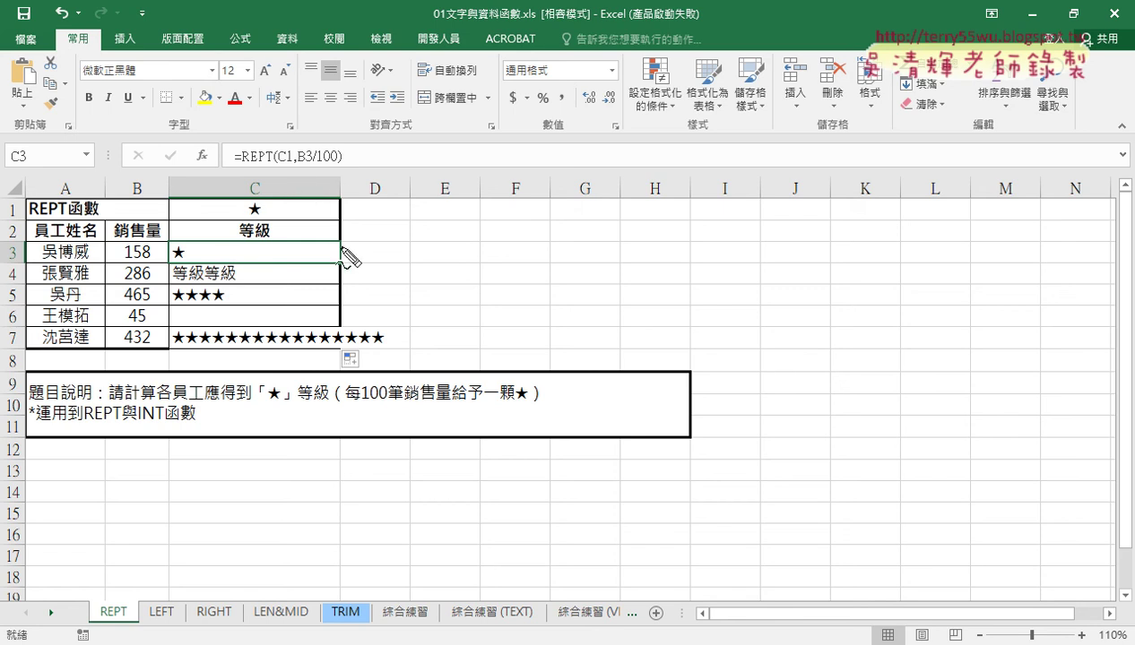
drag(341, 259, 347, 266)
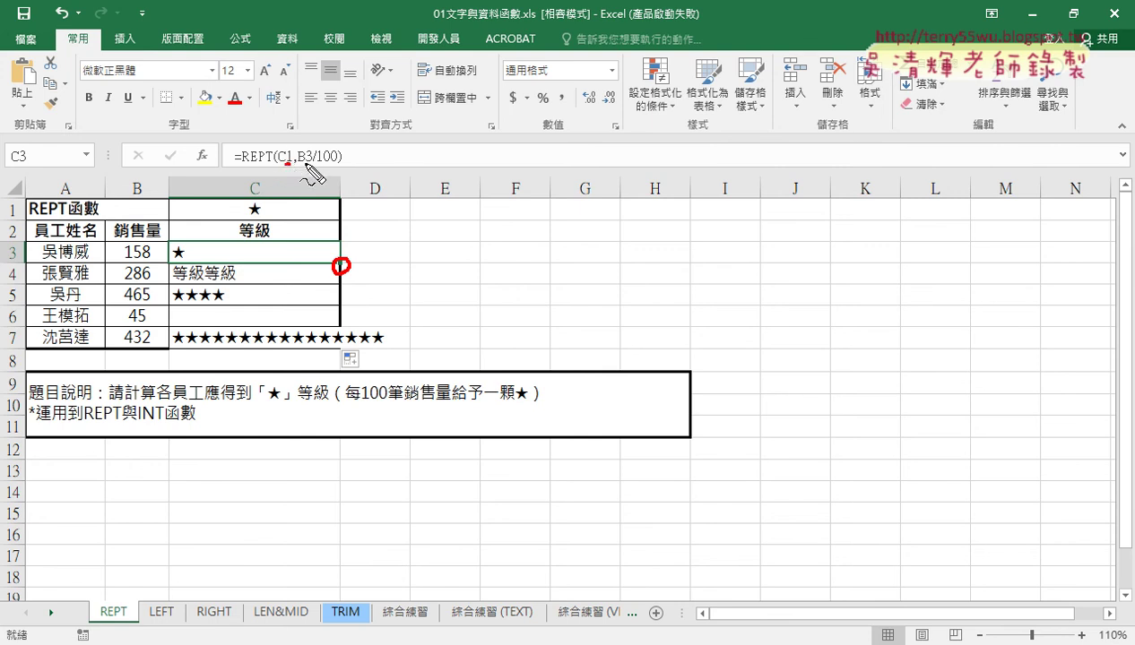
drag(306, 166, 311, 167)
key(Escape)
Compare the formulas in C3, C4 and C5 to see the C1 reference shifting.
click(285, 274)
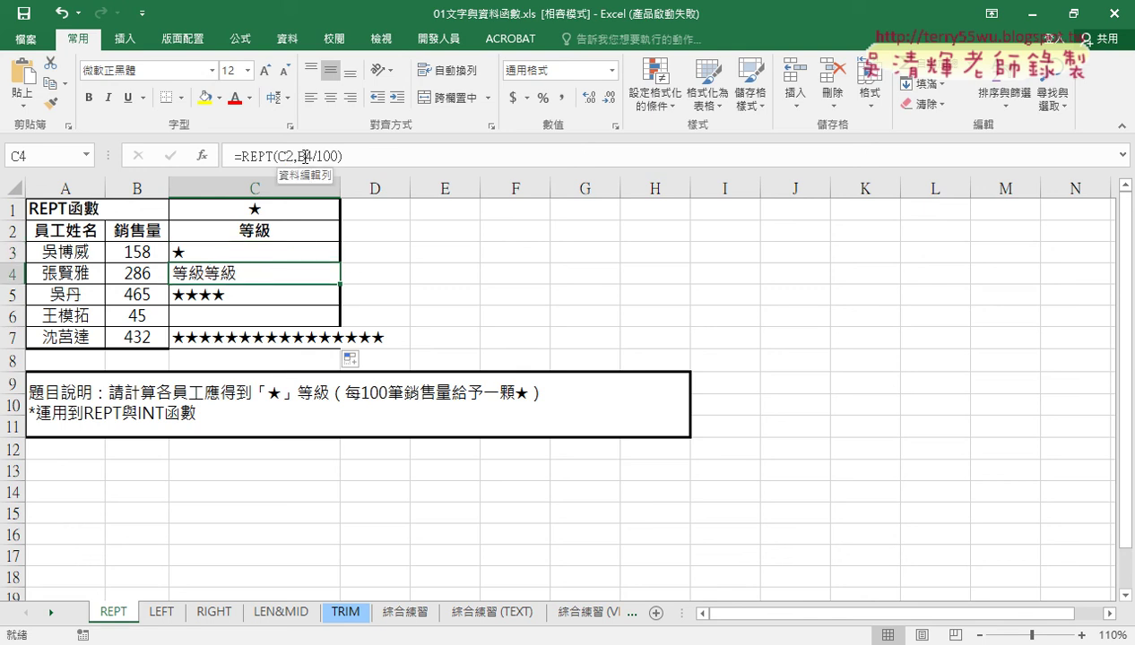
click(232, 297)
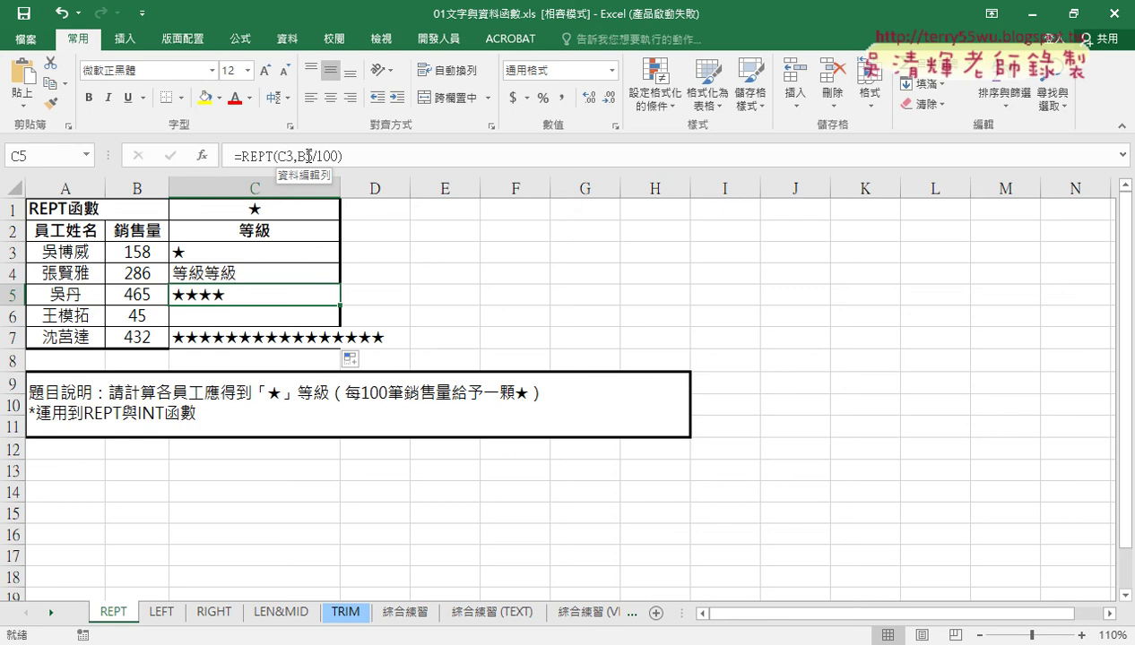
click(288, 252)
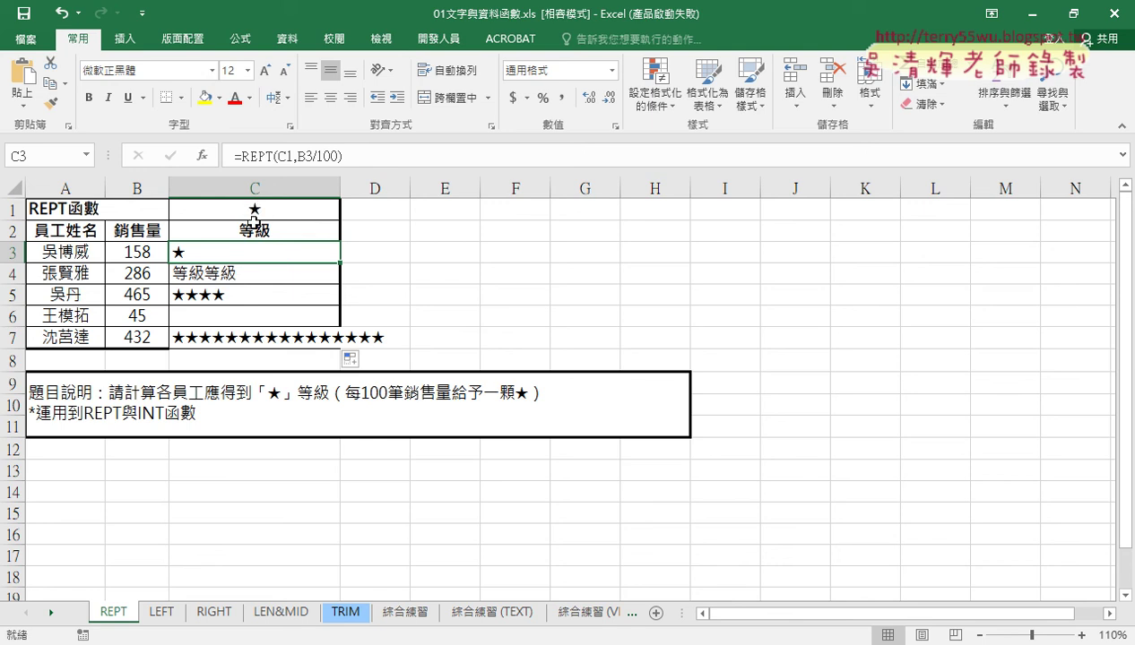
click(250, 269)
click(254, 253)
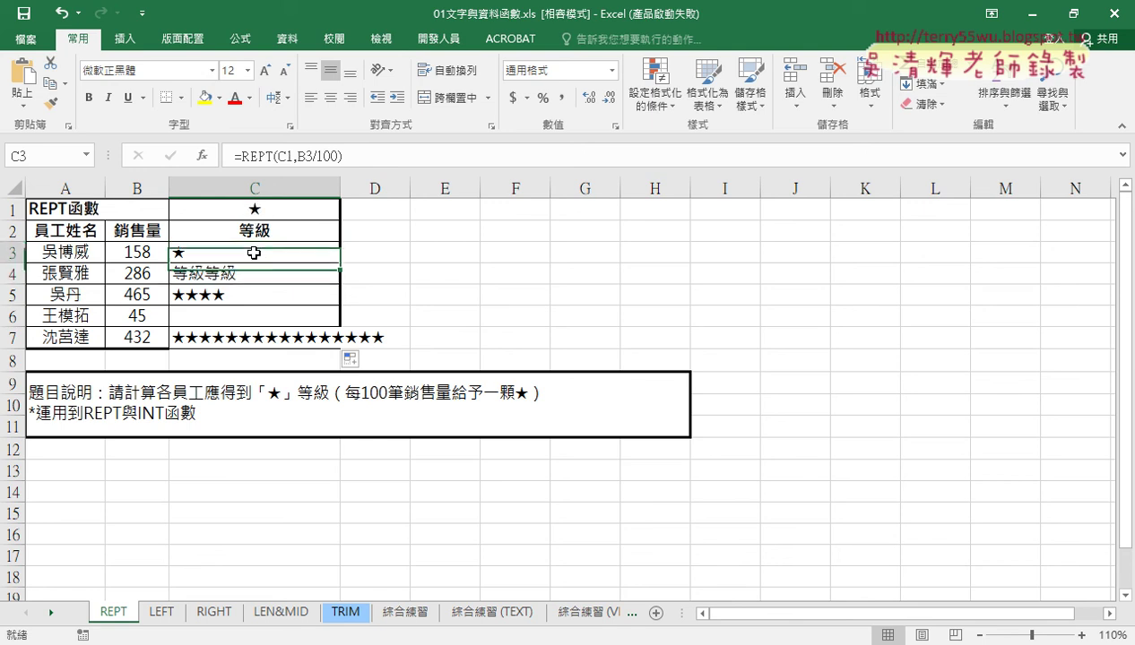
Change C3 to =REPT(C$1,B3/100), refill down to C7, and review the locked C$1.
click(282, 158)
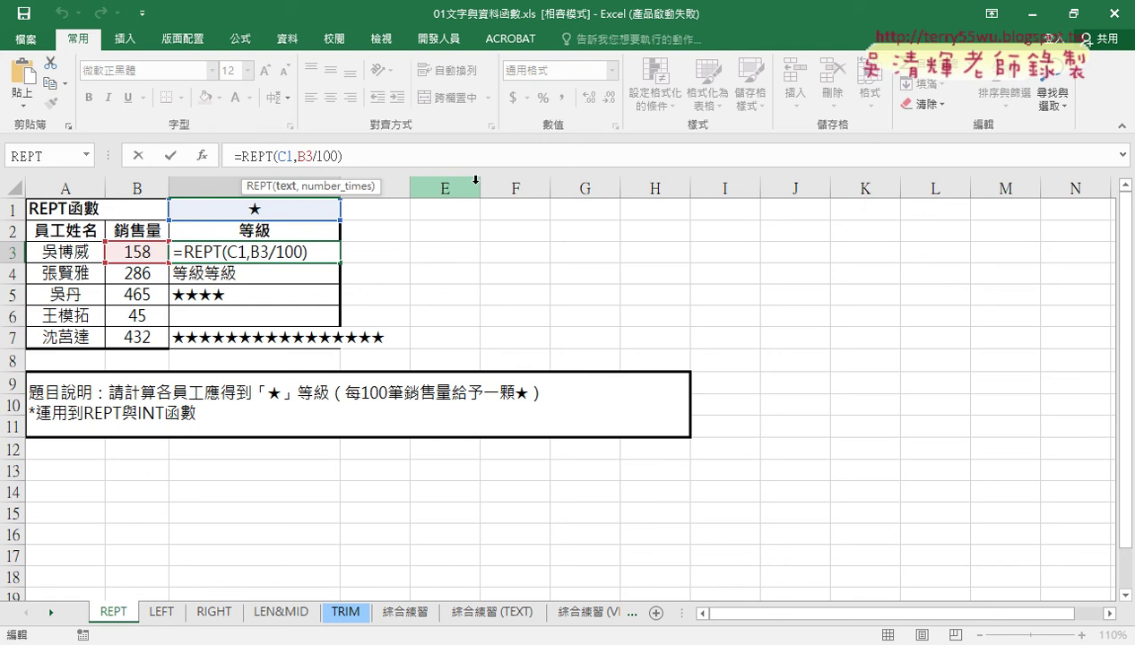
text($)
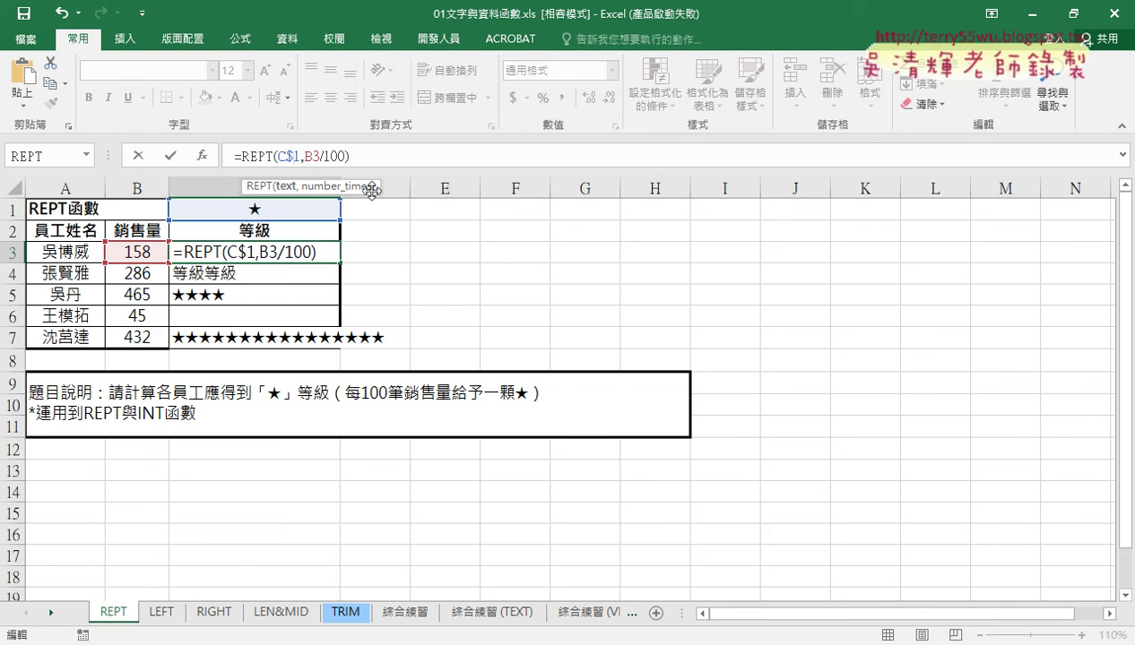
click(170, 156)
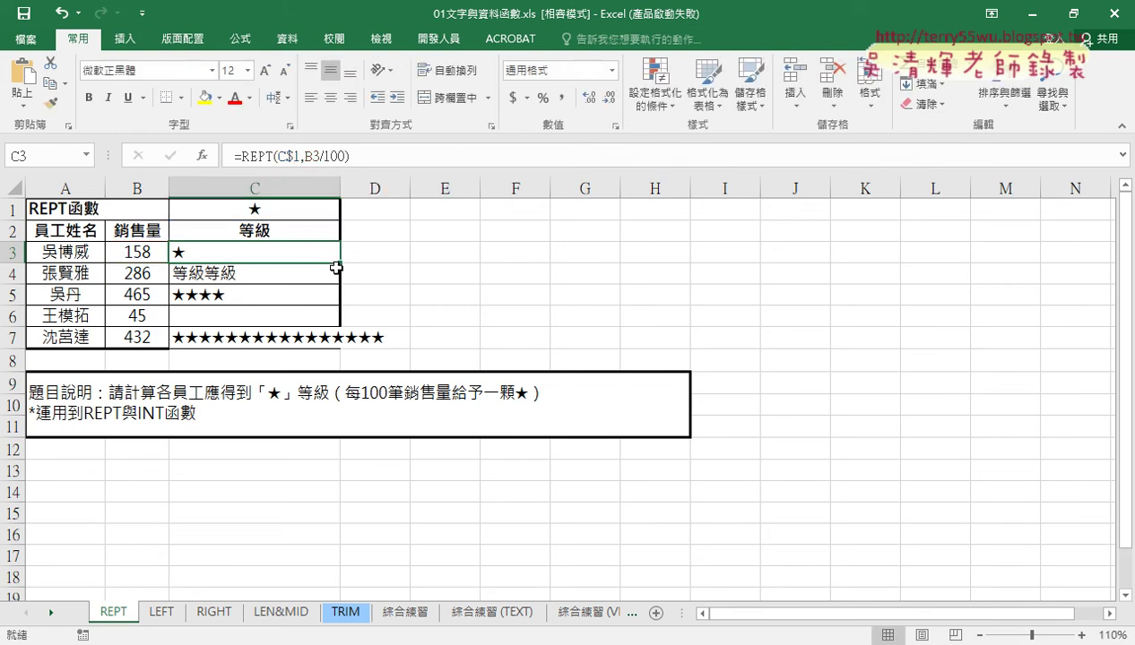
drag(340, 263, 340, 348)
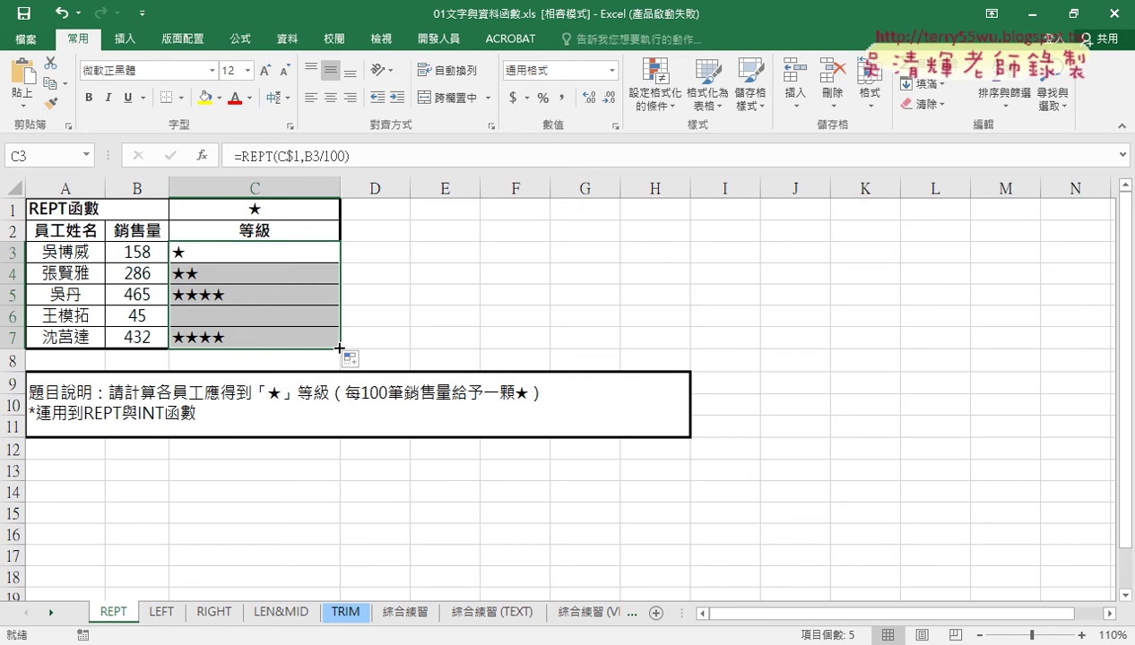
click(277, 156)
drag(299, 156, 303, 156)
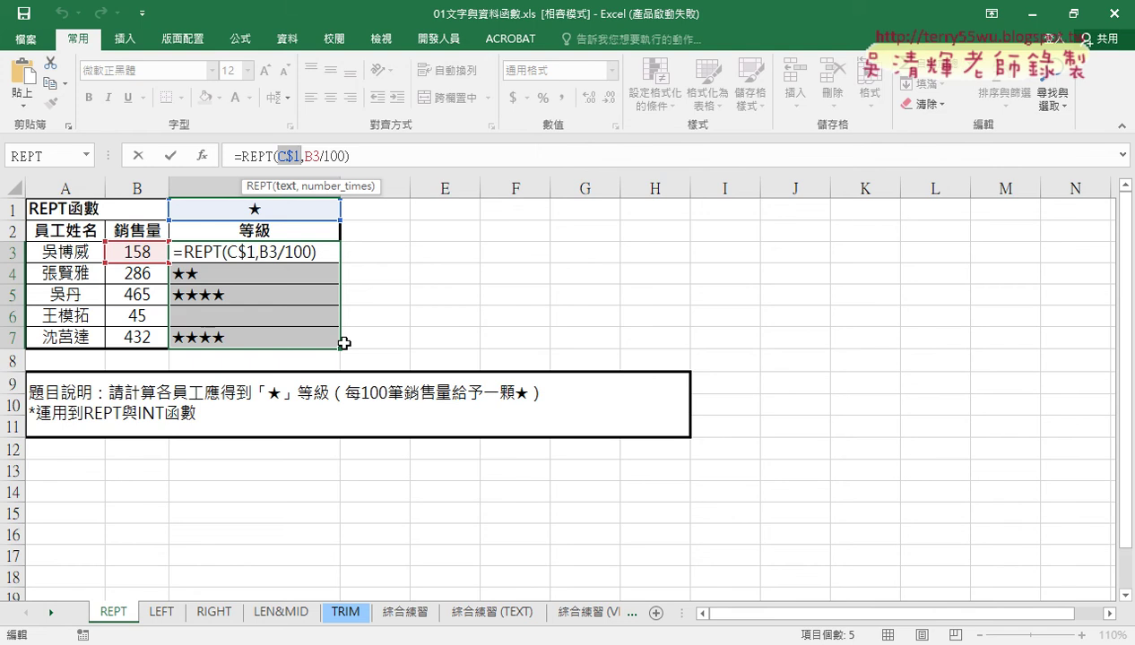
key(ctrl+Return)
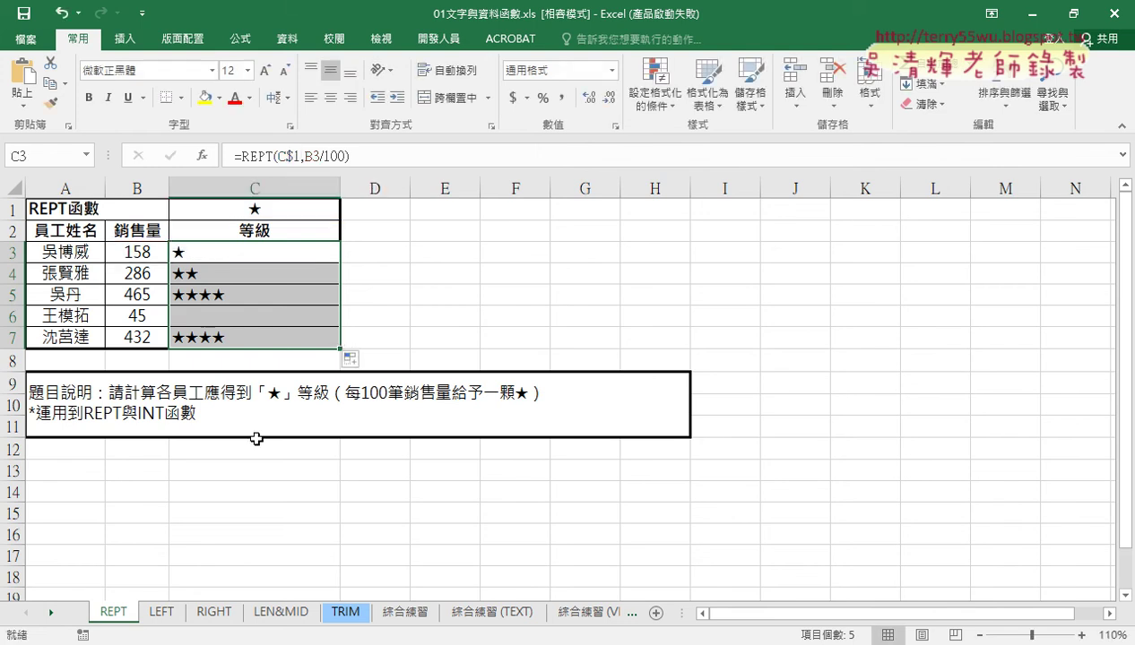
On the LEN&MID sheet, enter =LEN(B3) in cell C3.
click(281, 615)
scroll(368, 525, up, 3)
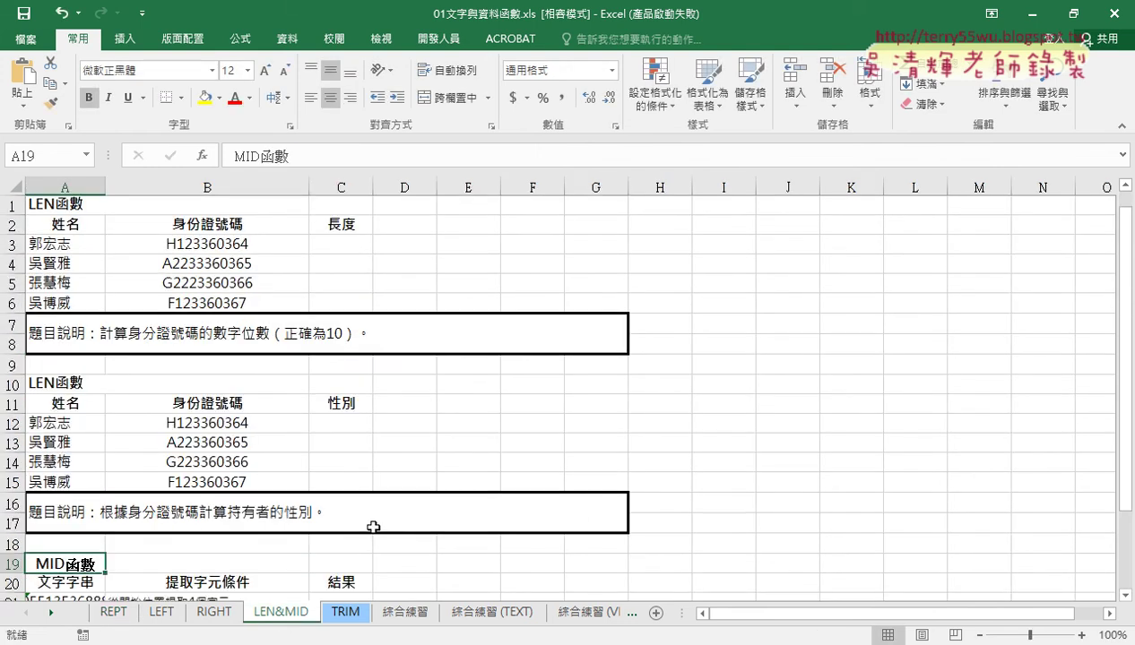
click(345, 251)
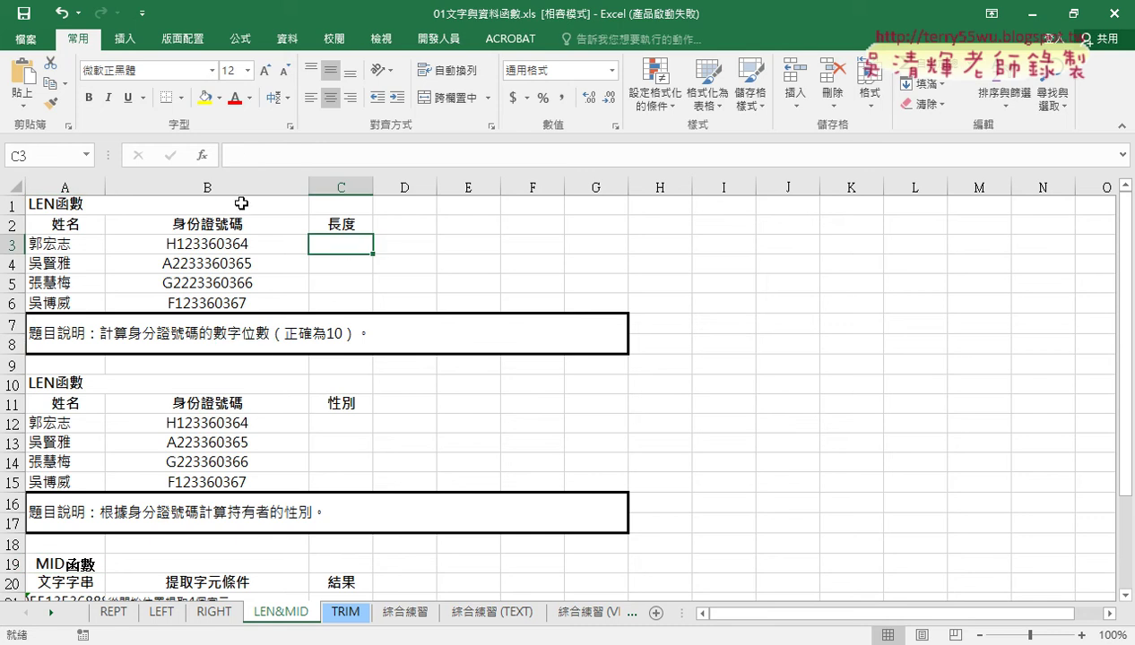
click(202, 155)
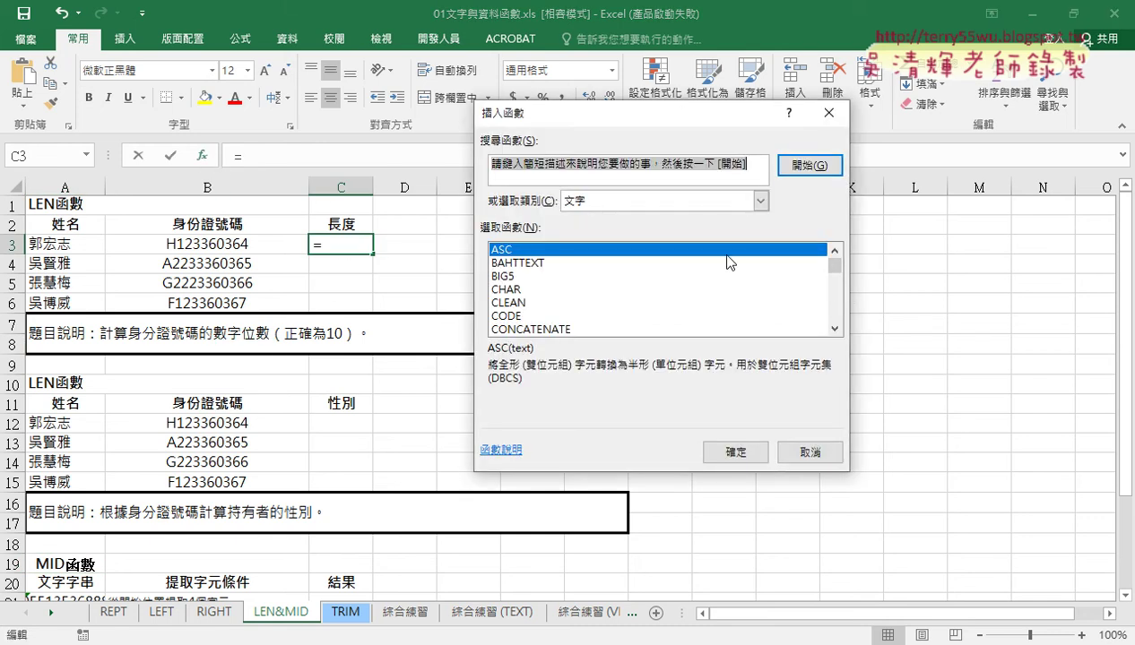
click(834, 313)
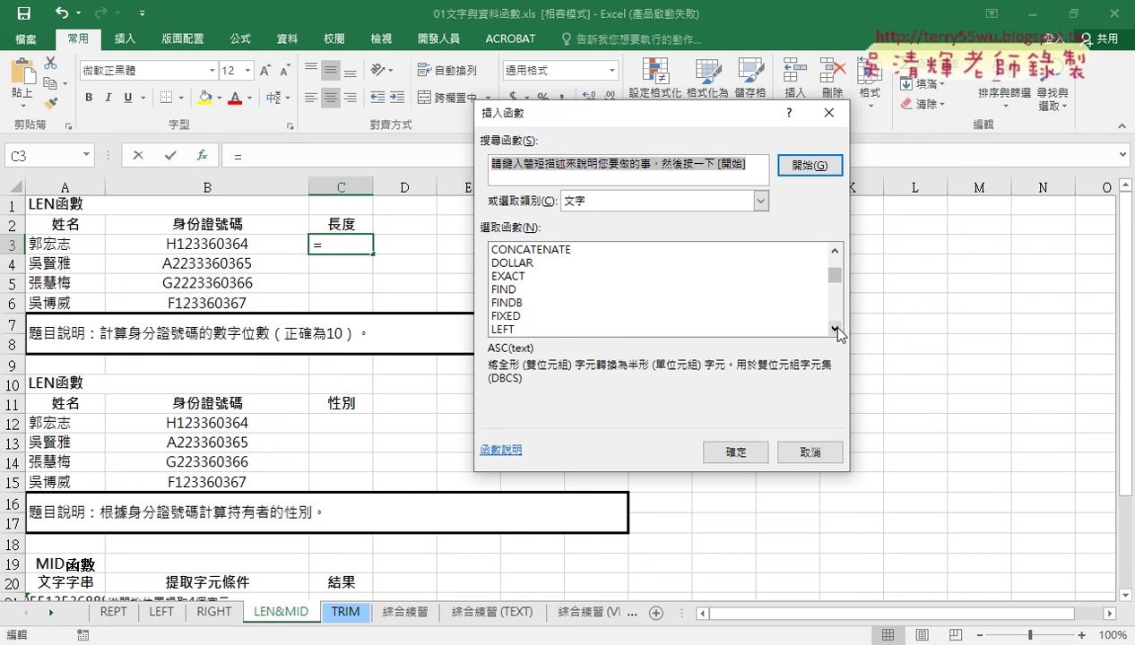
click(835, 329)
click(835, 329)
click(835, 329)
double_click(541, 317)
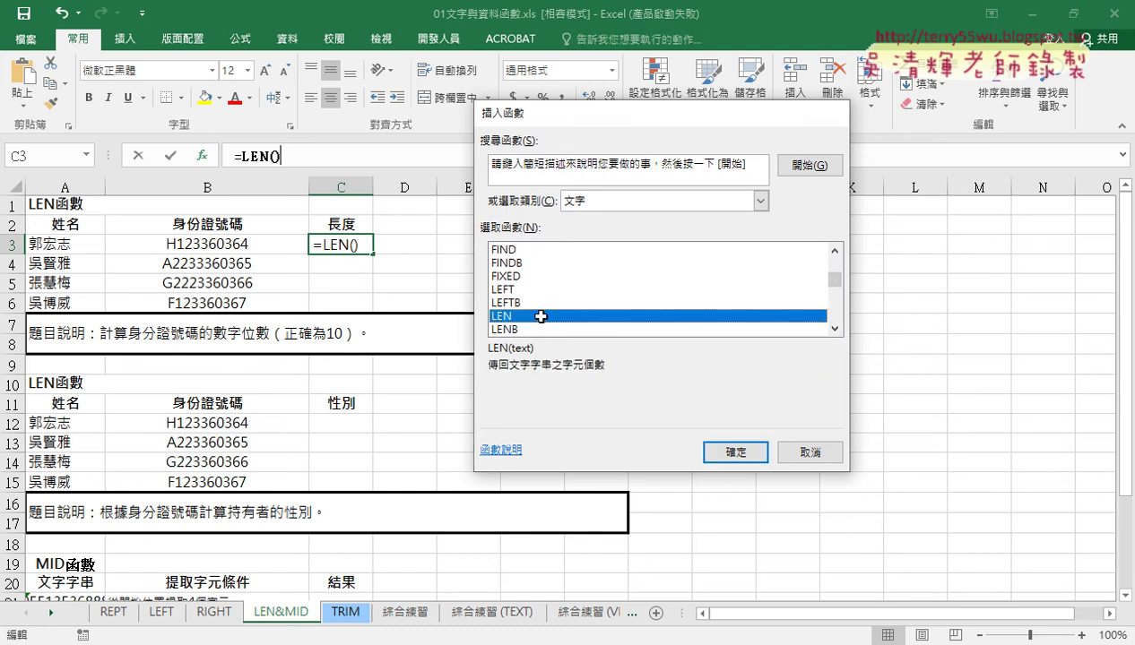
click(233, 245)
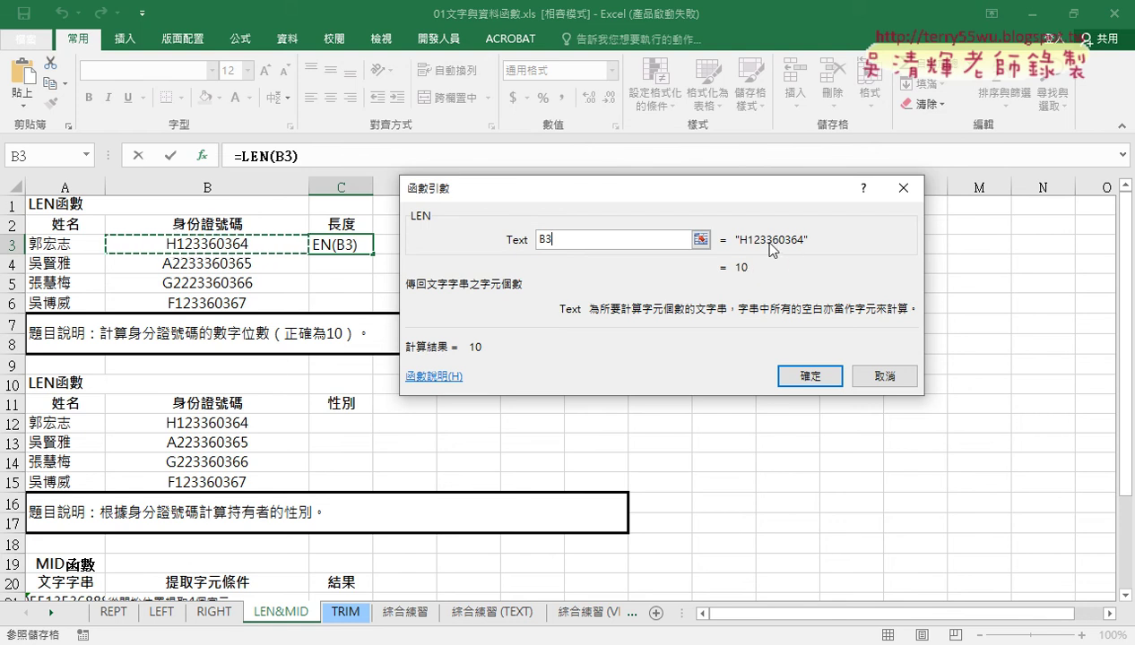
click(820, 378)
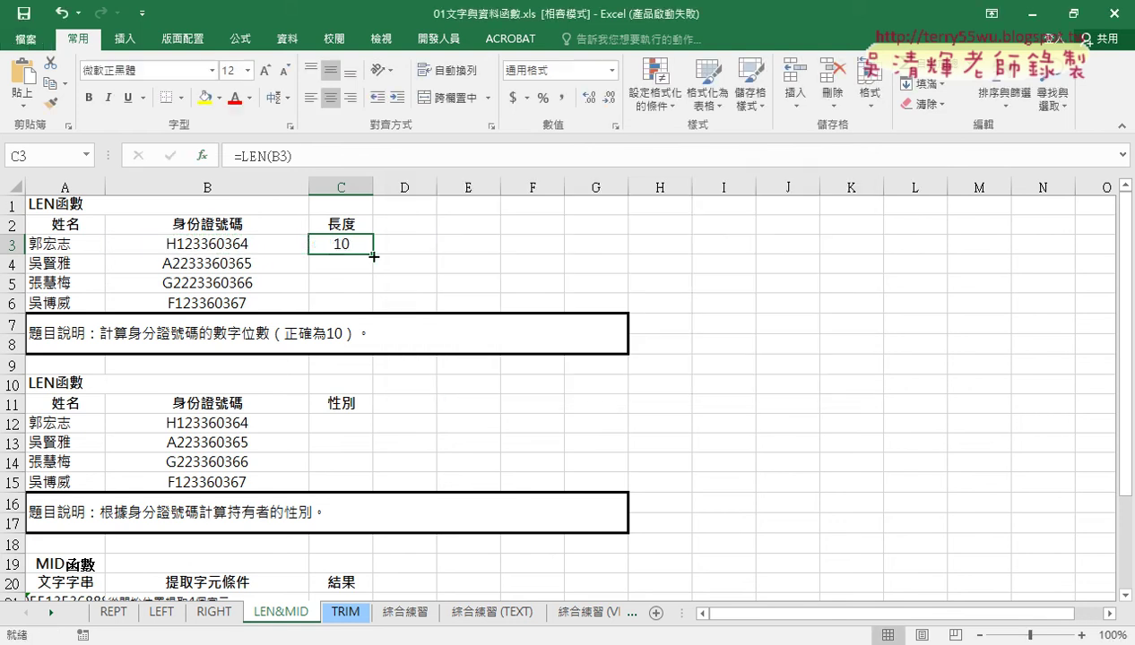
Fill the length formula to C6, showing 10, 11, 11, 10, then select C12.
drag(373, 254, 374, 307)
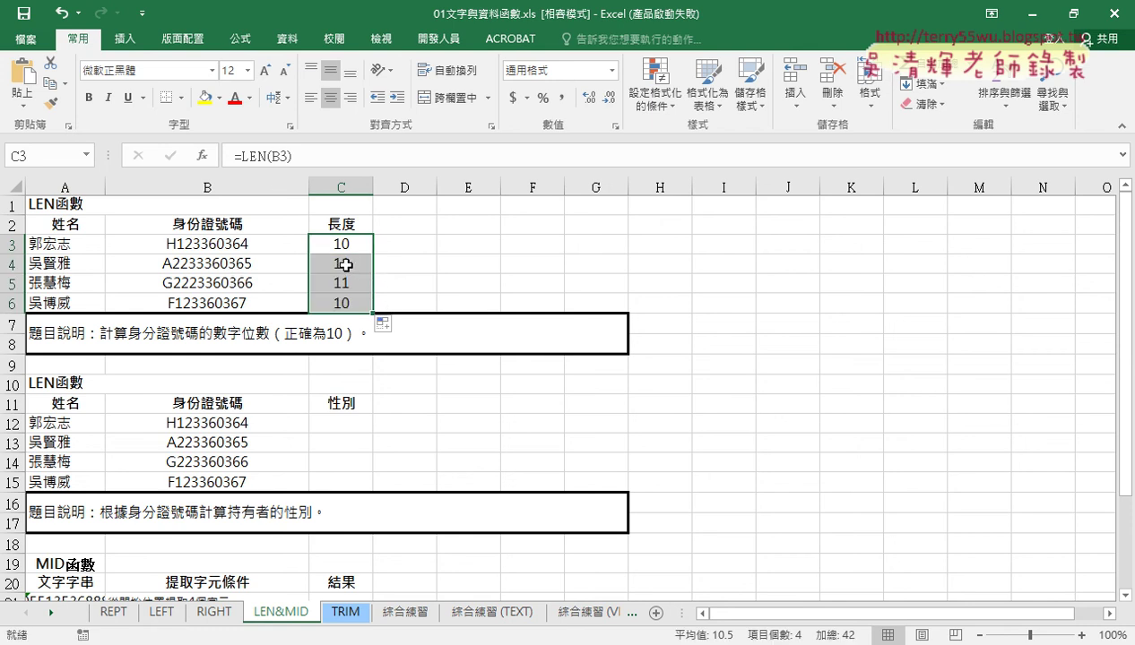
drag(344, 263, 348, 283)
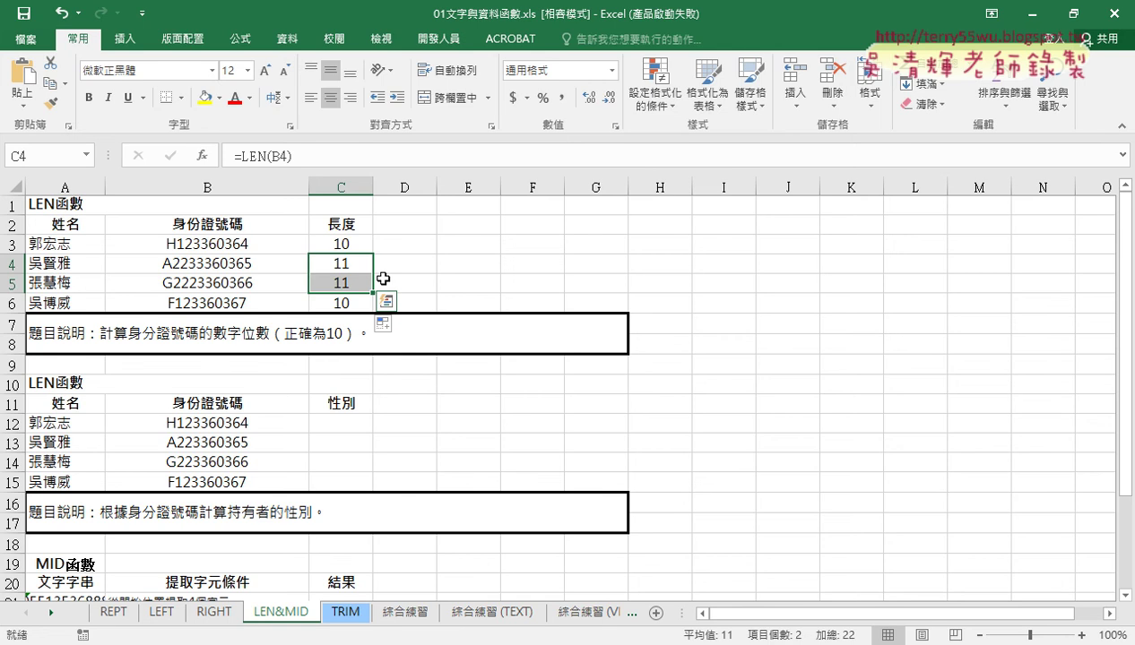
scroll(383, 279, down, 1)
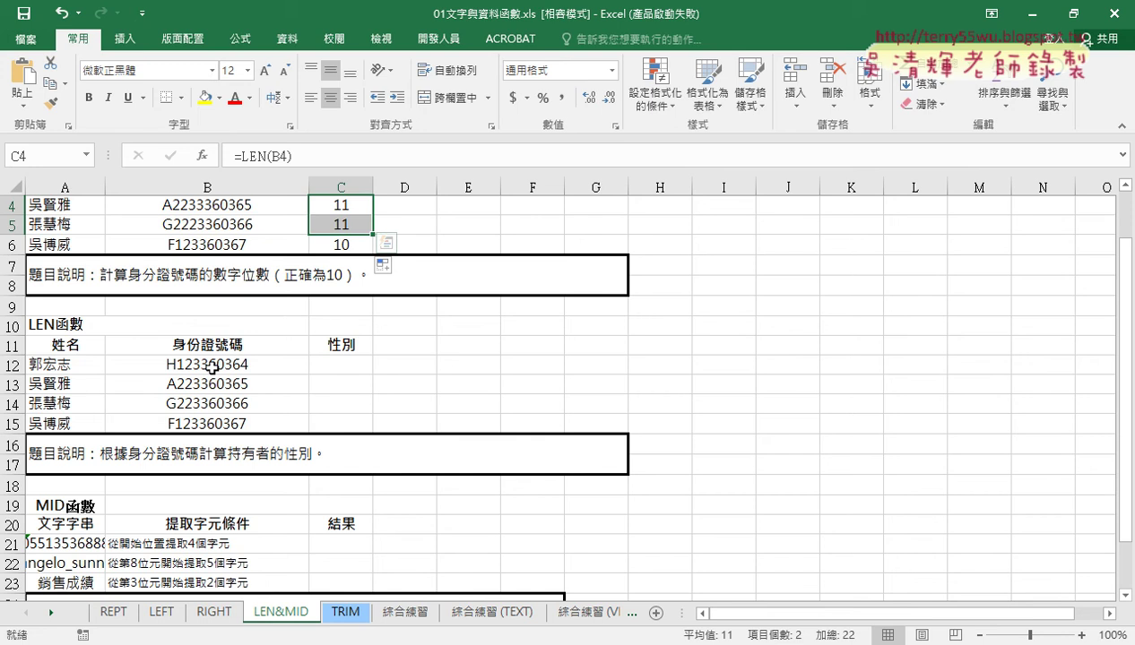
click(341, 370)
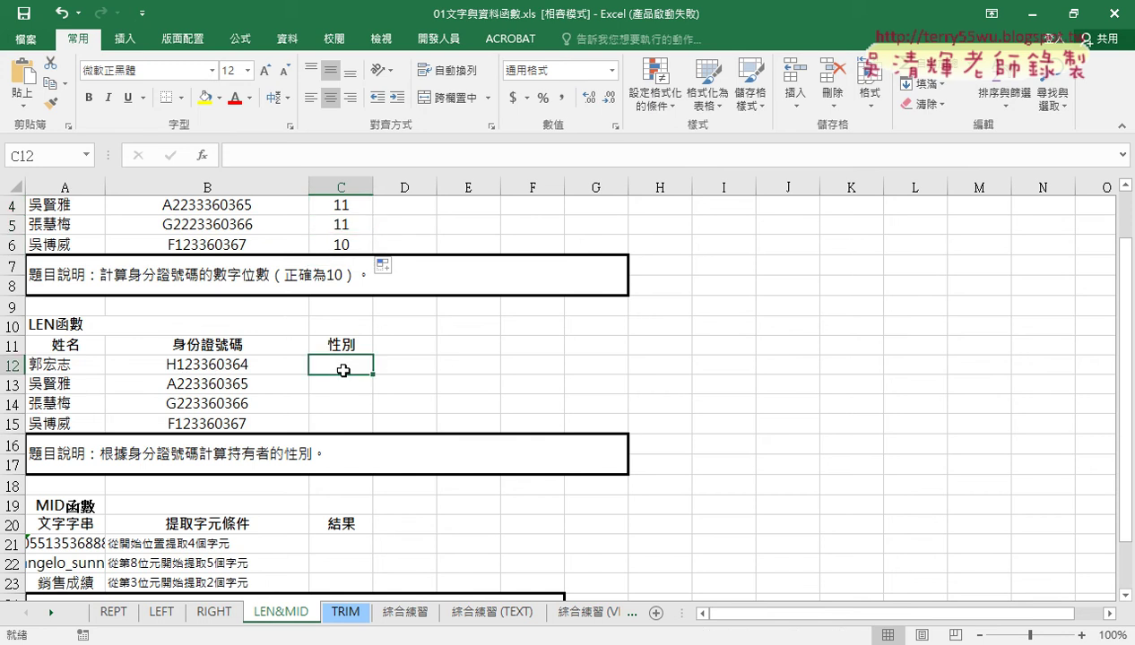
Move through the LEFT and RIGHT sheets to reach the 綜合練習 sheet.
click(161, 616)
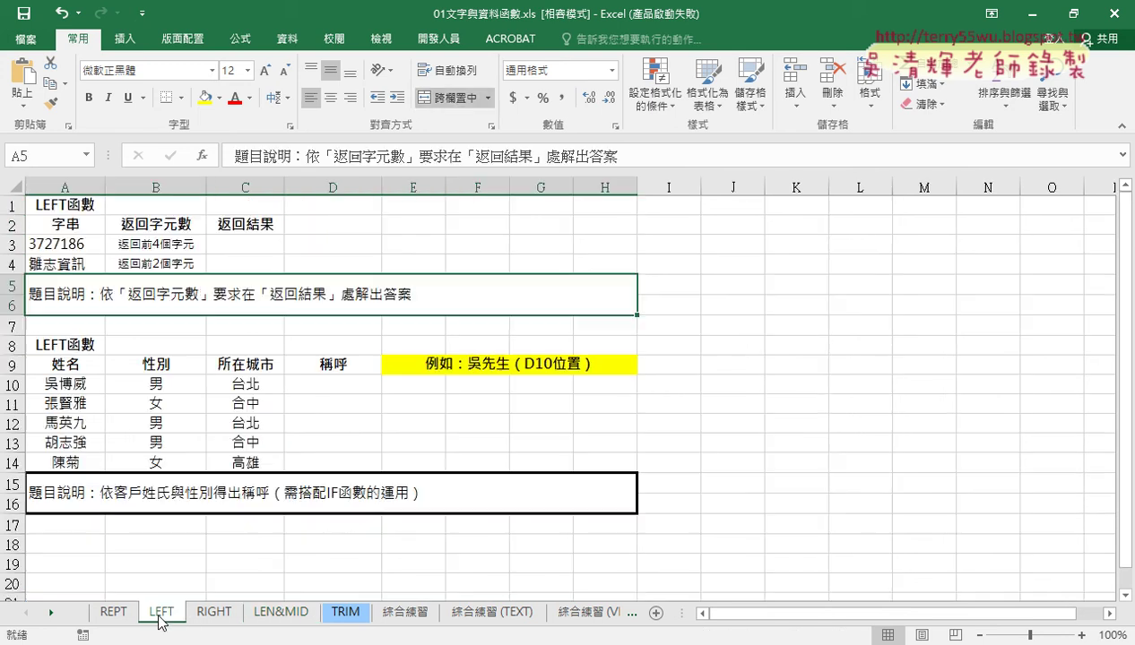
click(215, 614)
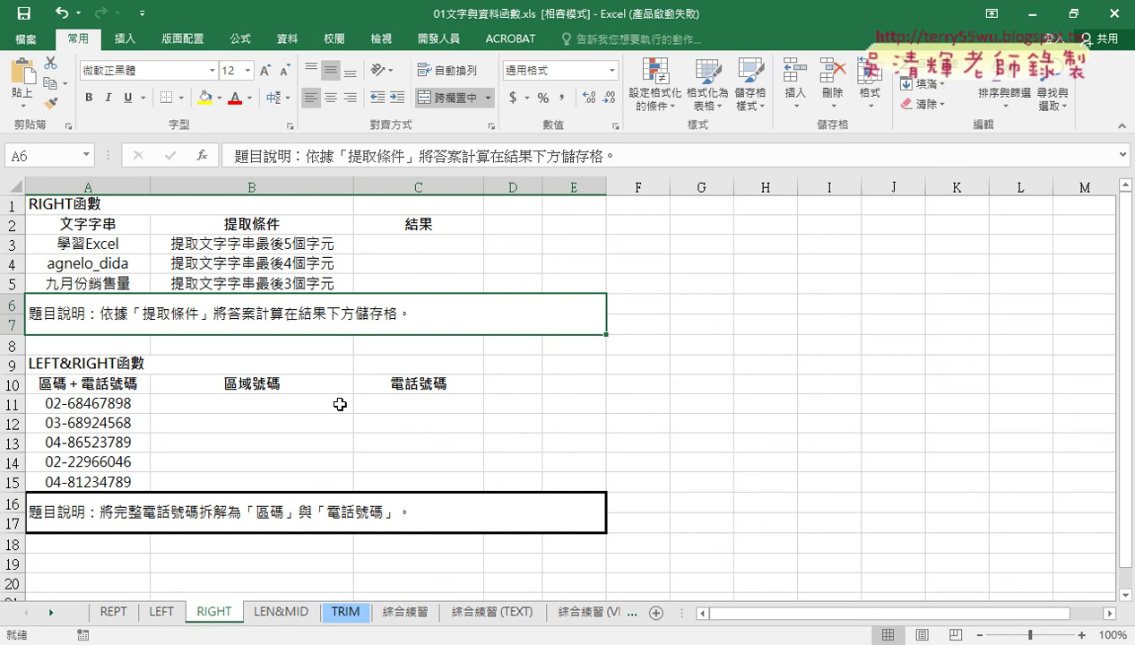
click(408, 615)
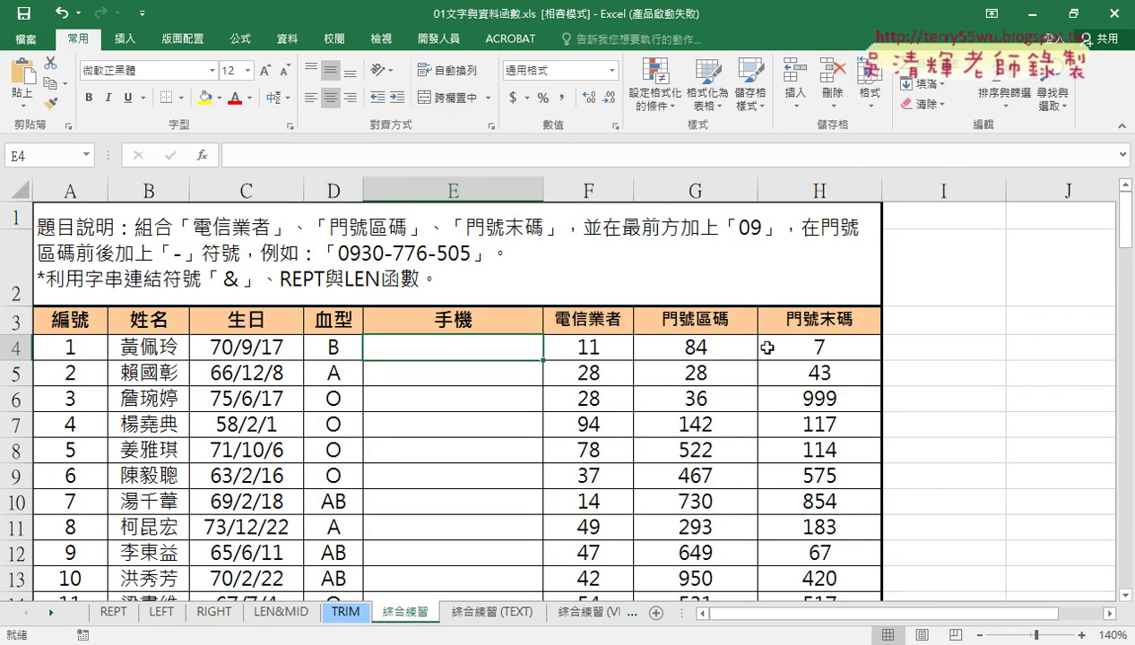
Enter the formula ="09"&F4 in cell E4.
click(256, 157)
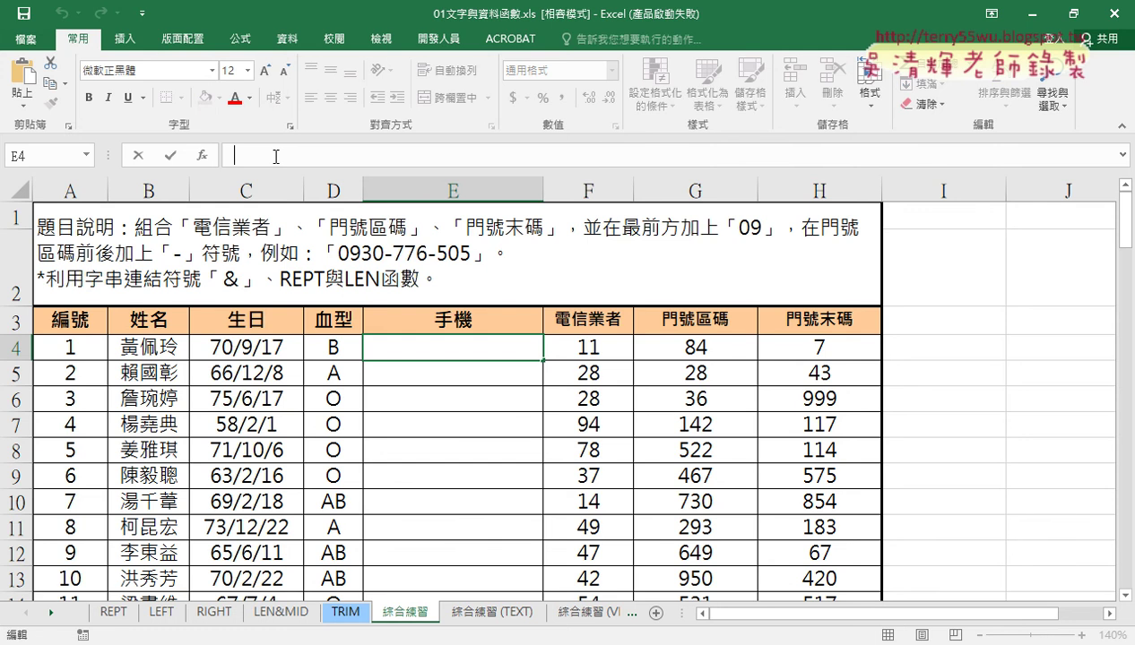
text(ㄦ)
key(BackSpace)
text(=)
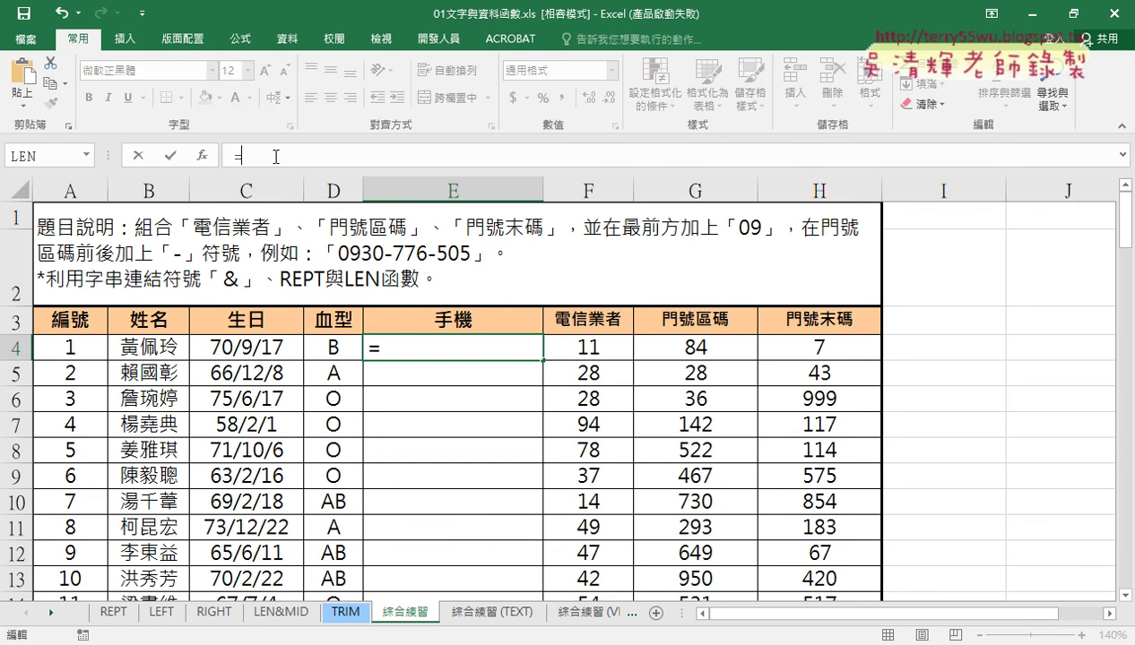
text(")
text(09")
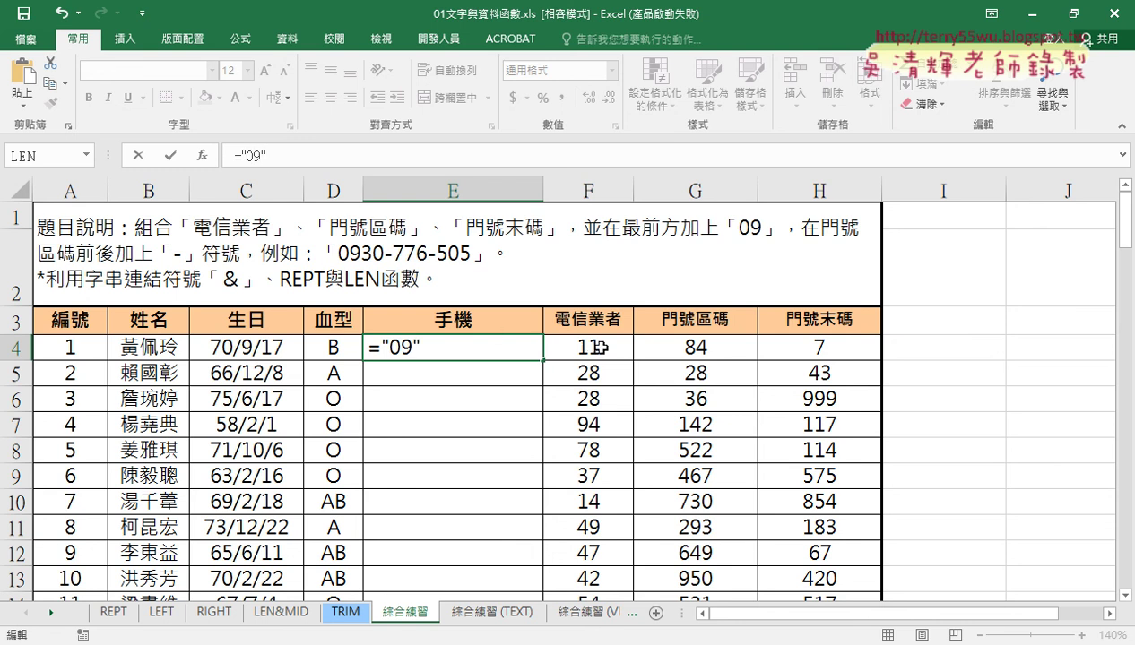
text(&)
click(603, 349)
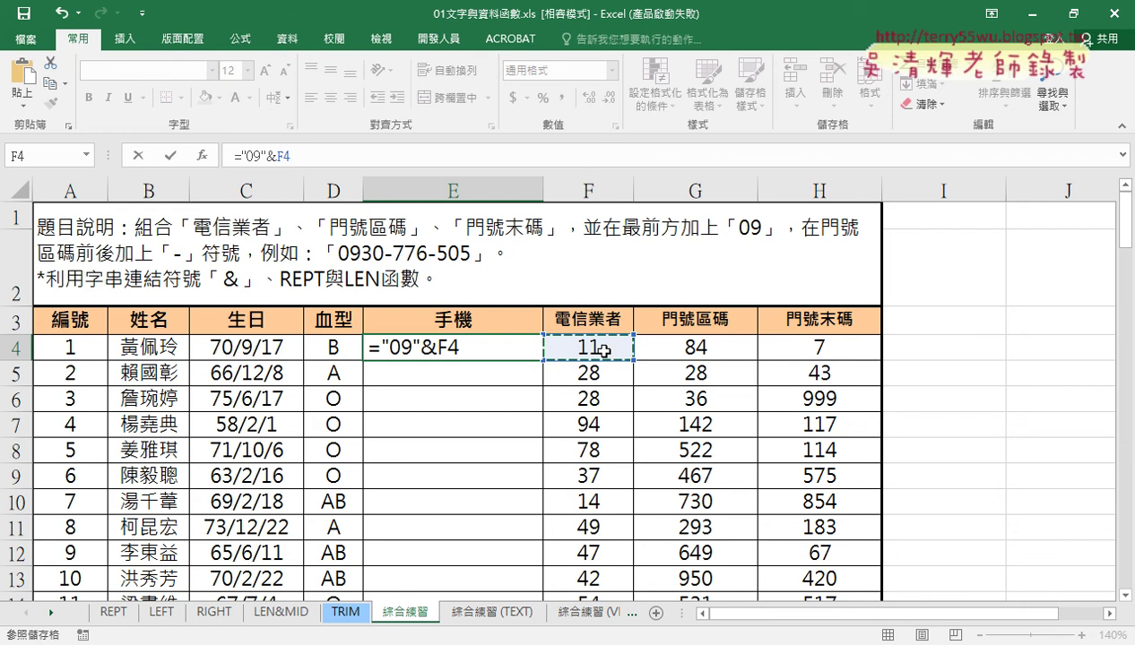
click(170, 158)
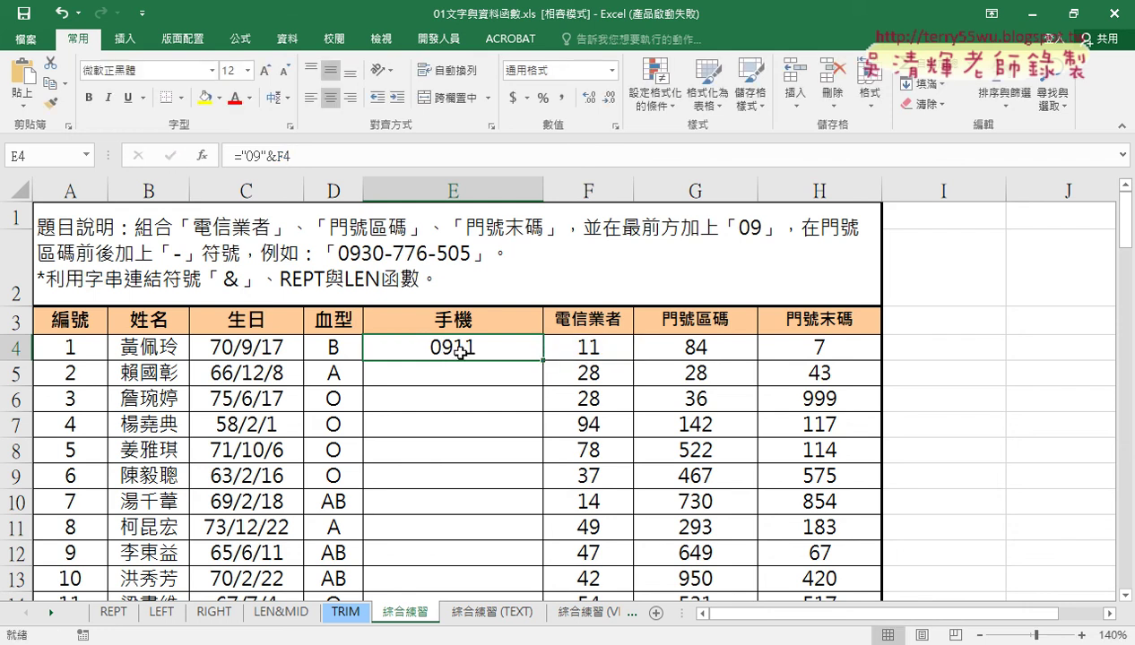
Extend E4's formula to ="09"&F4&"-"& and pick REPT from the function list.
click(306, 158)
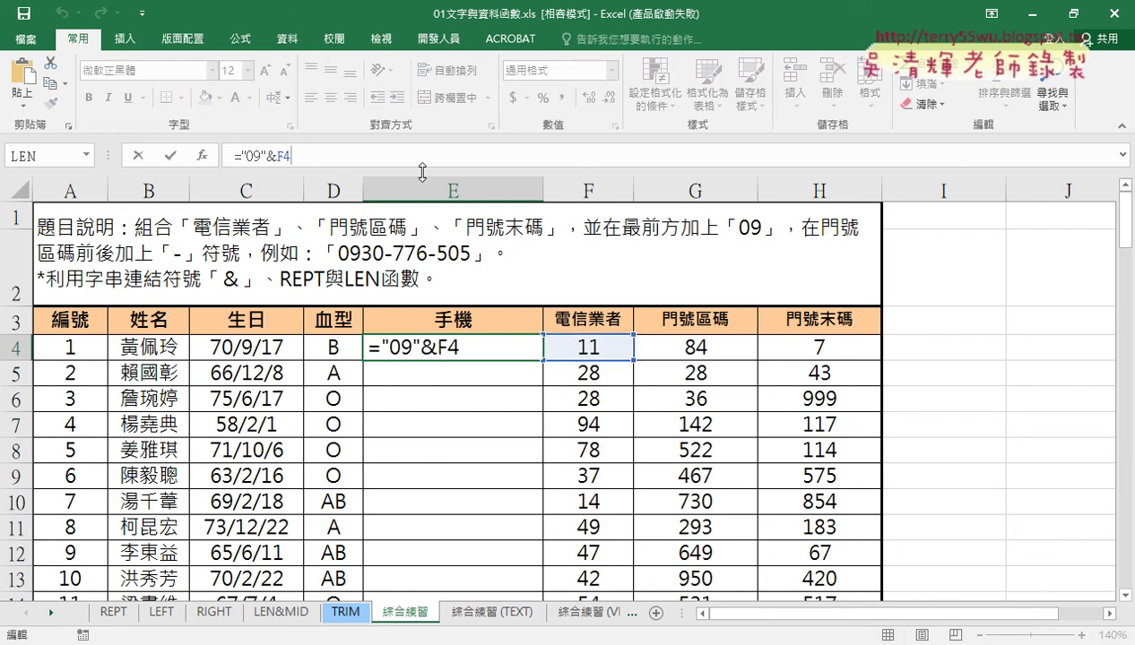
text(&F4)
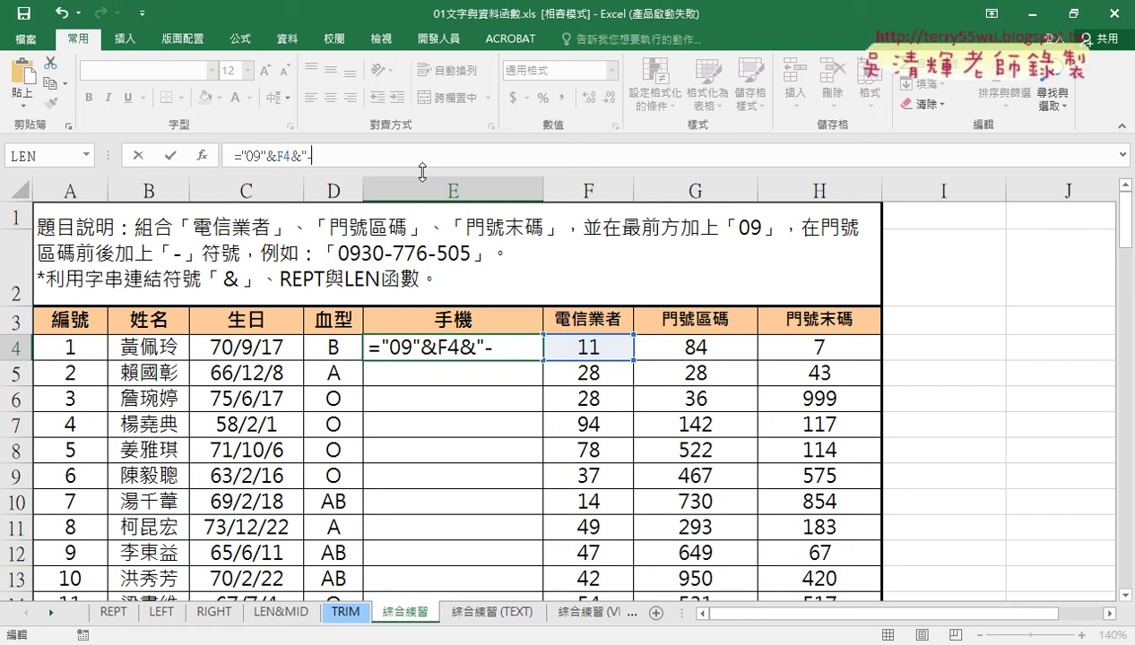
text(&)
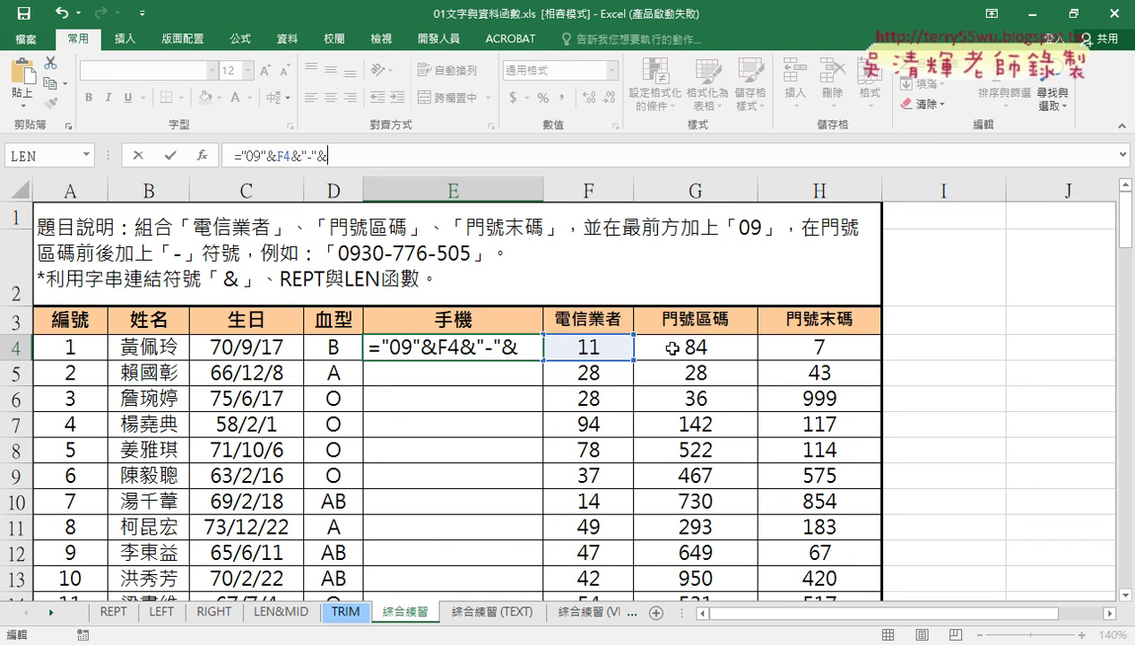
click(90, 158)
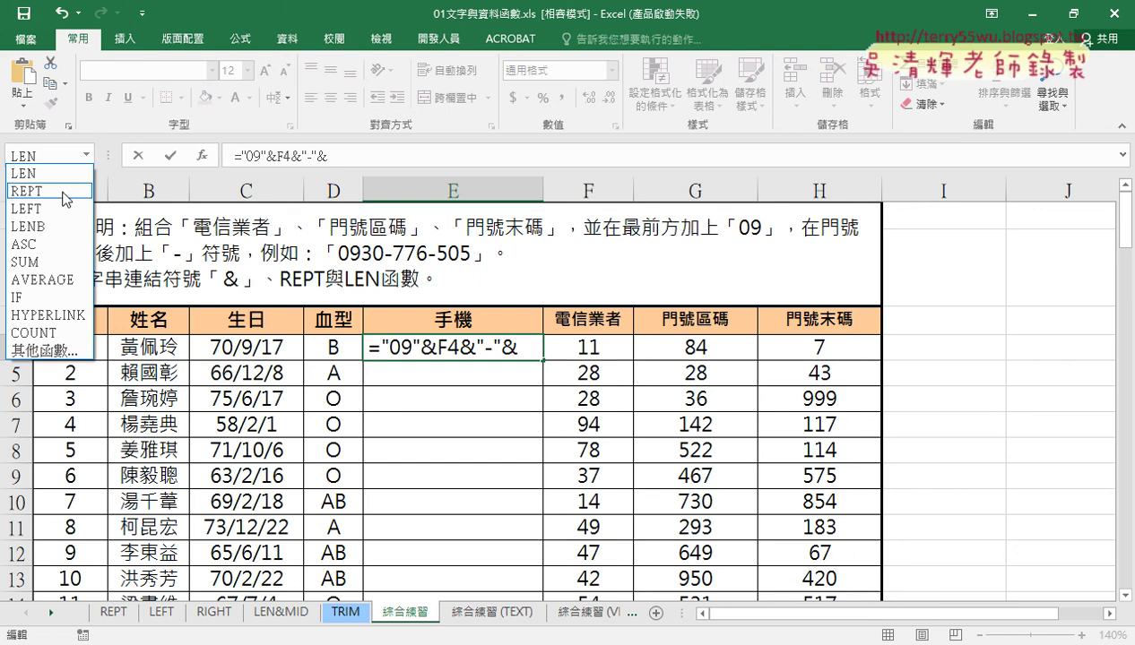
Append REPT("0",3-LEN(G4)) to E4's formula so it displays 0911-0.
click(64, 192)
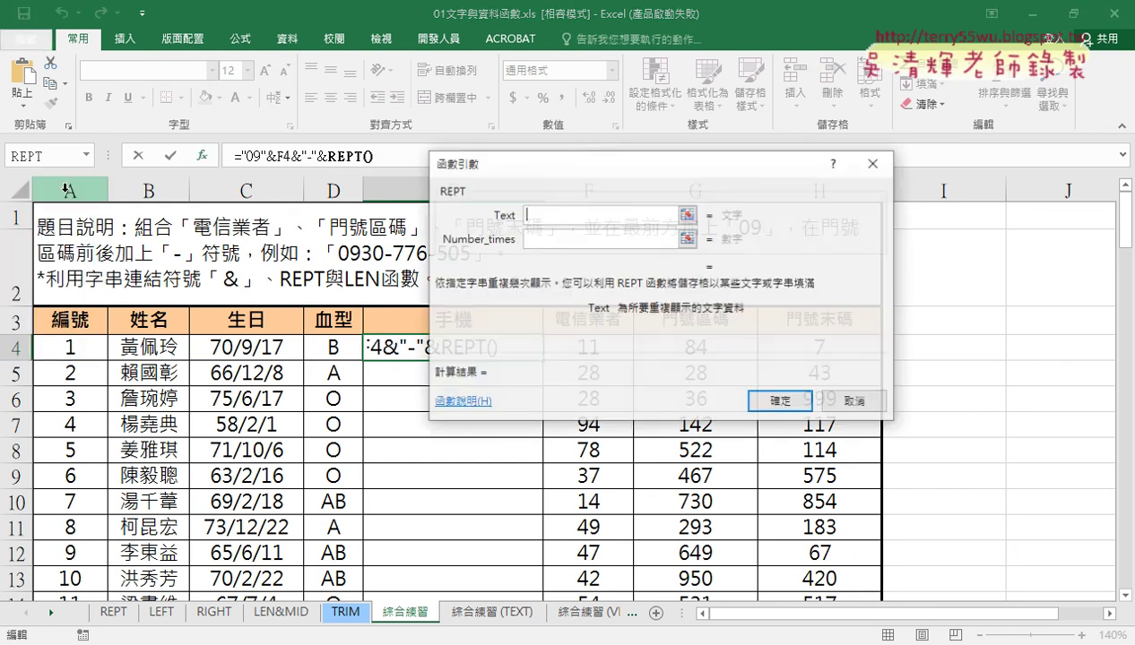
mouse_move(547, 161)
mouse_down()
mouse_move(662, 81)
mouse_move(643, 60)
mouse_up()
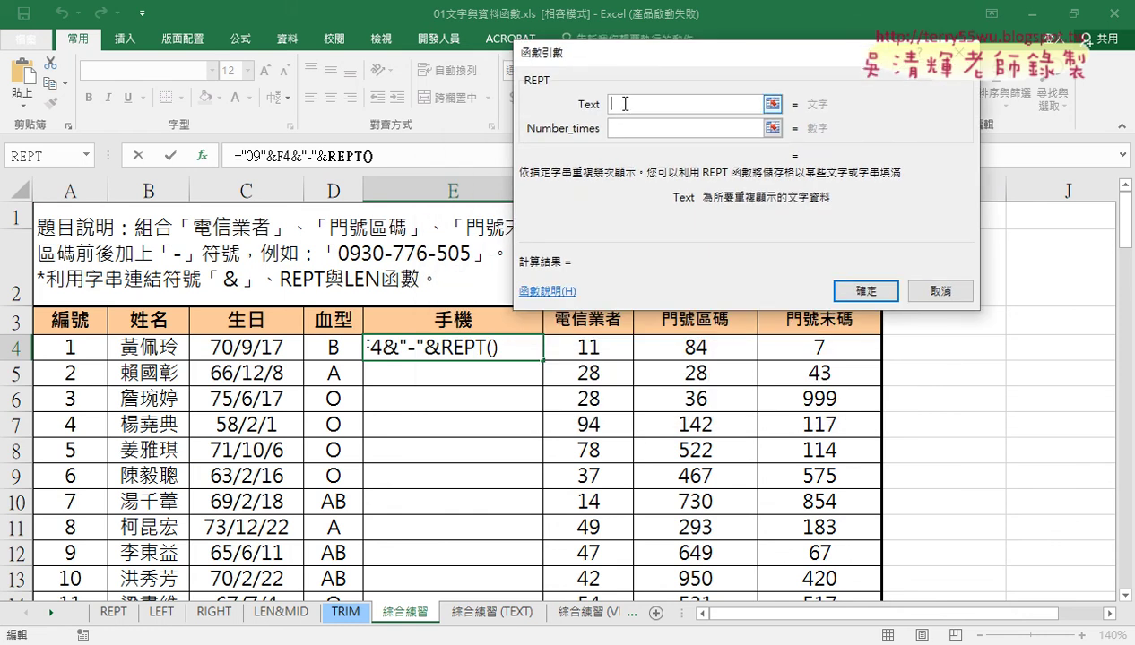
text(")
text(0")
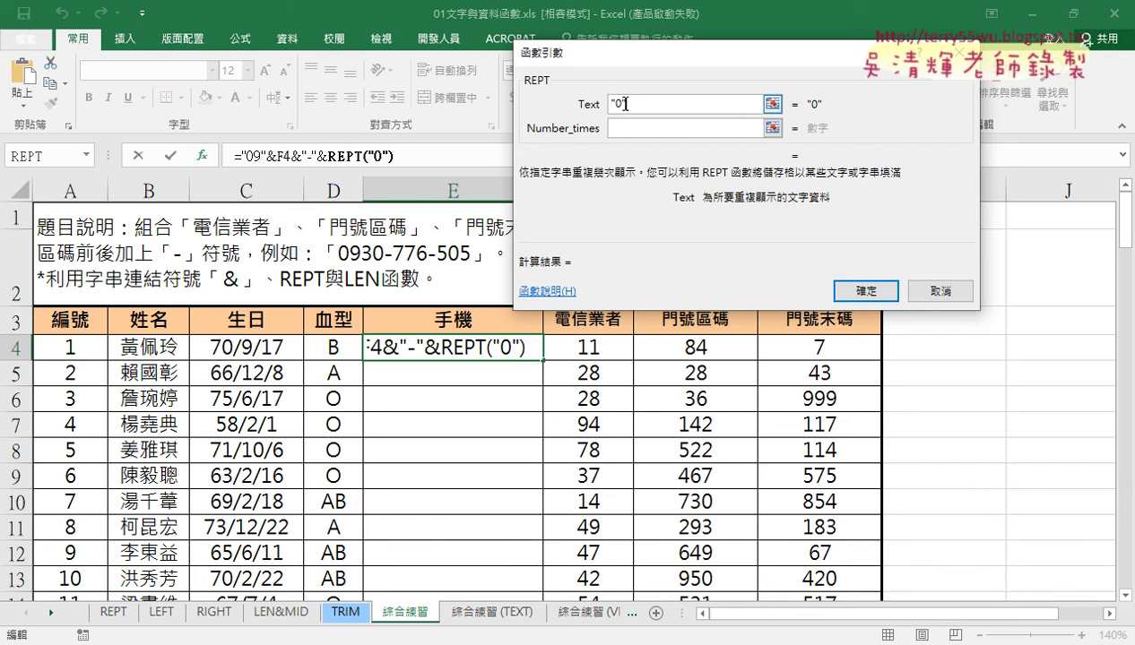
double_click(627, 104)
click(640, 129)
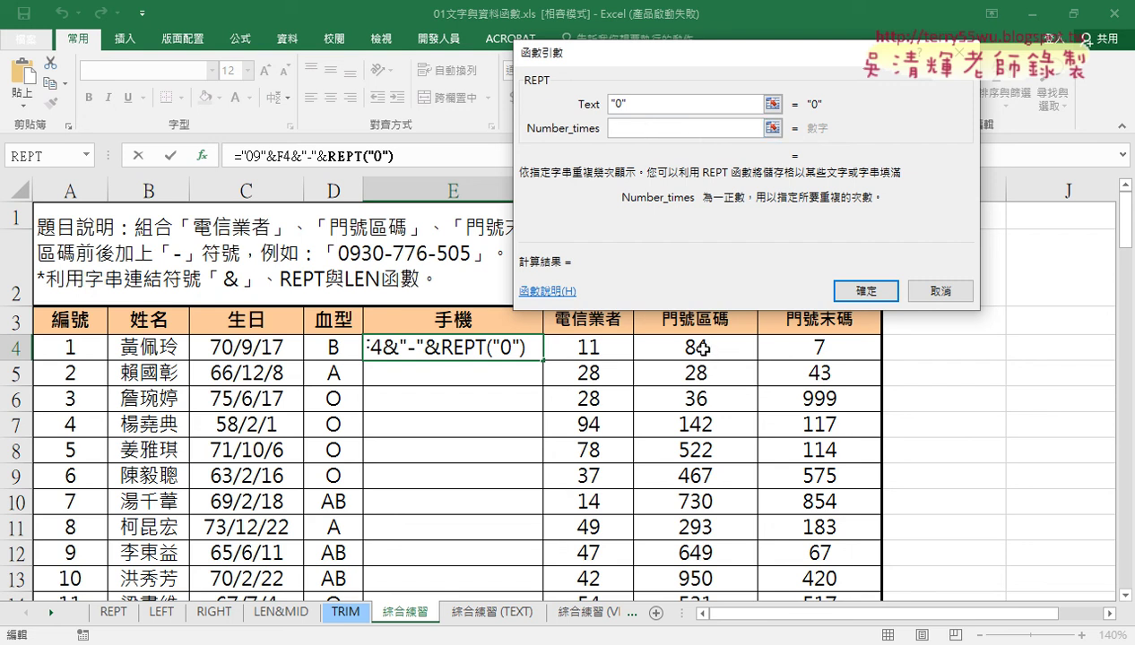
text(3)
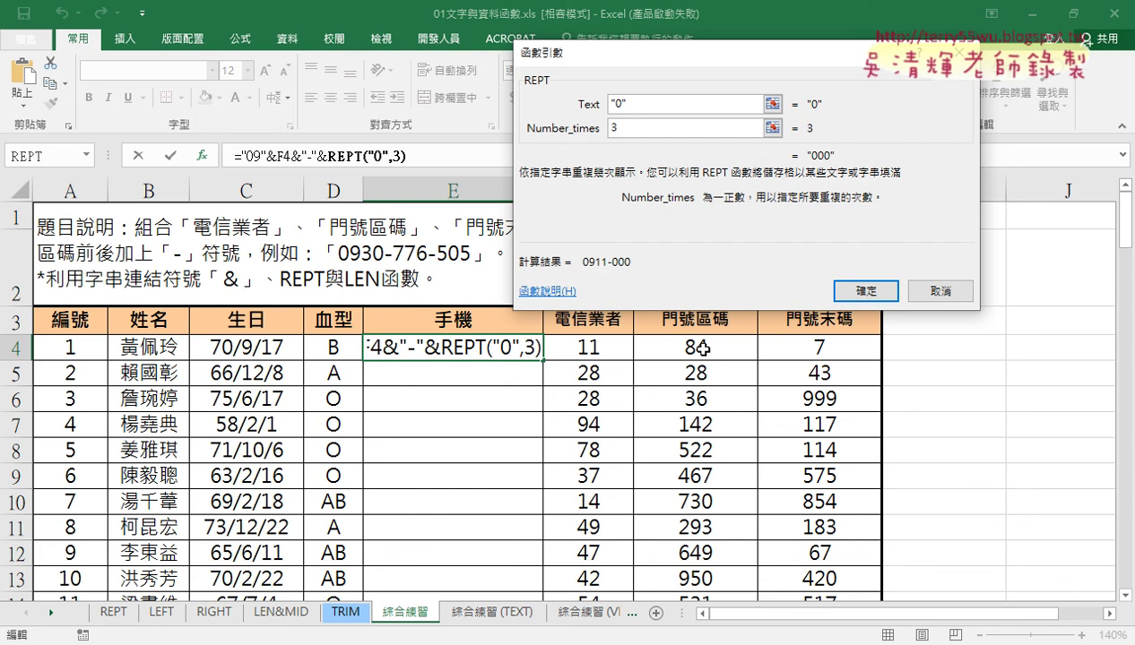
text(-)
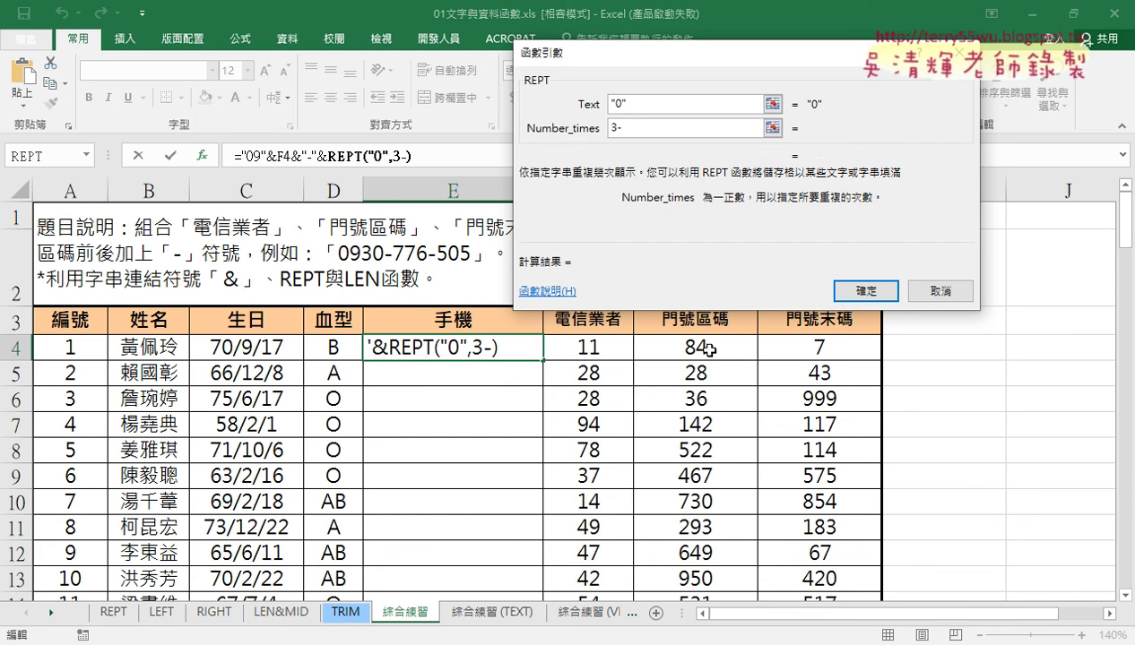
text(len)
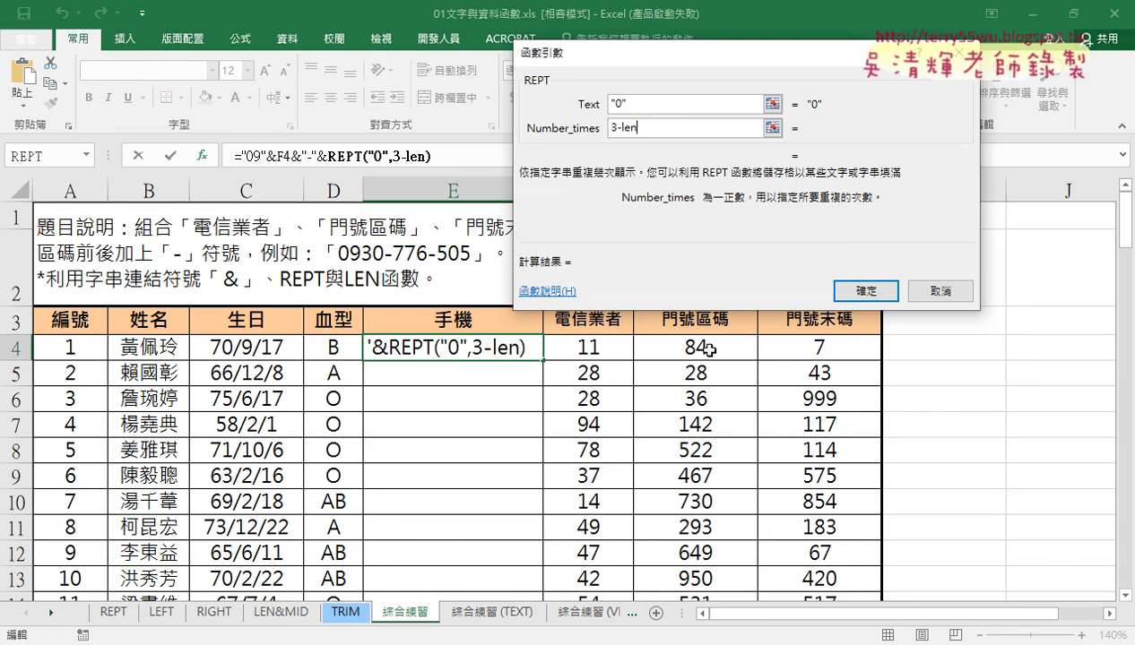
text(()
click(706, 350)
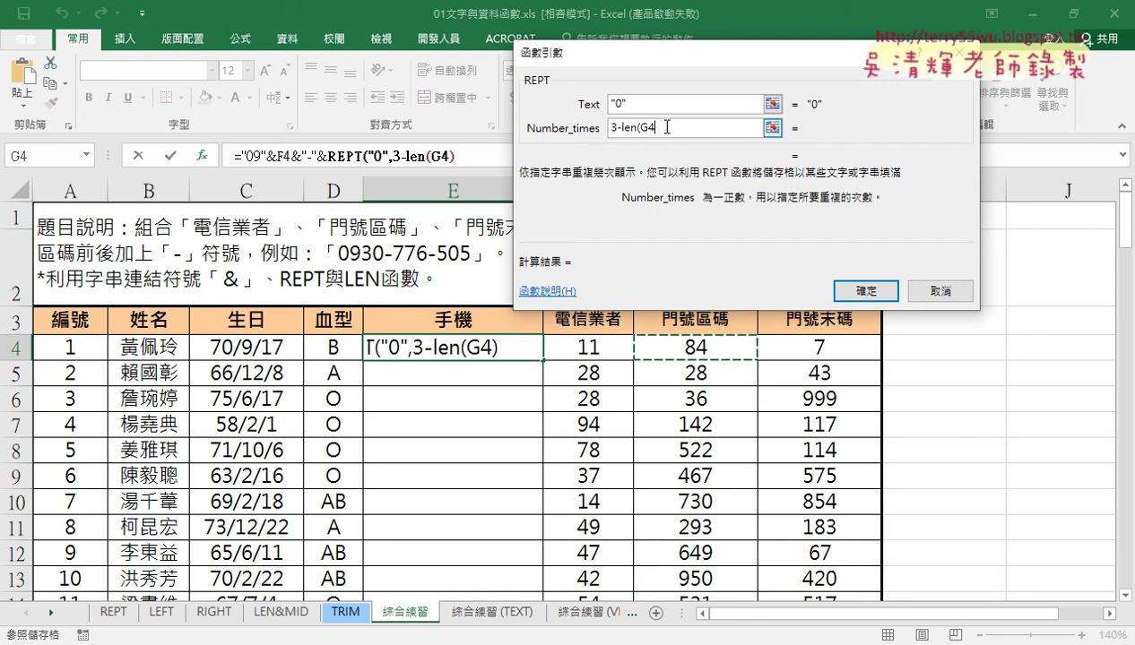
text())
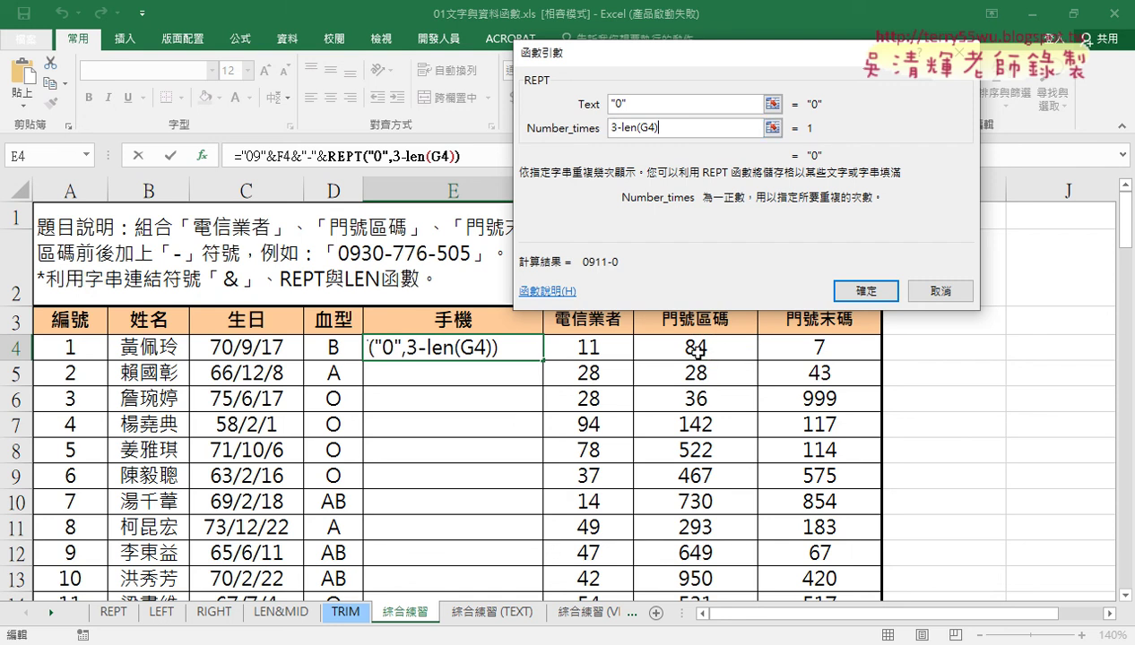
drag(612, 128, 663, 128)
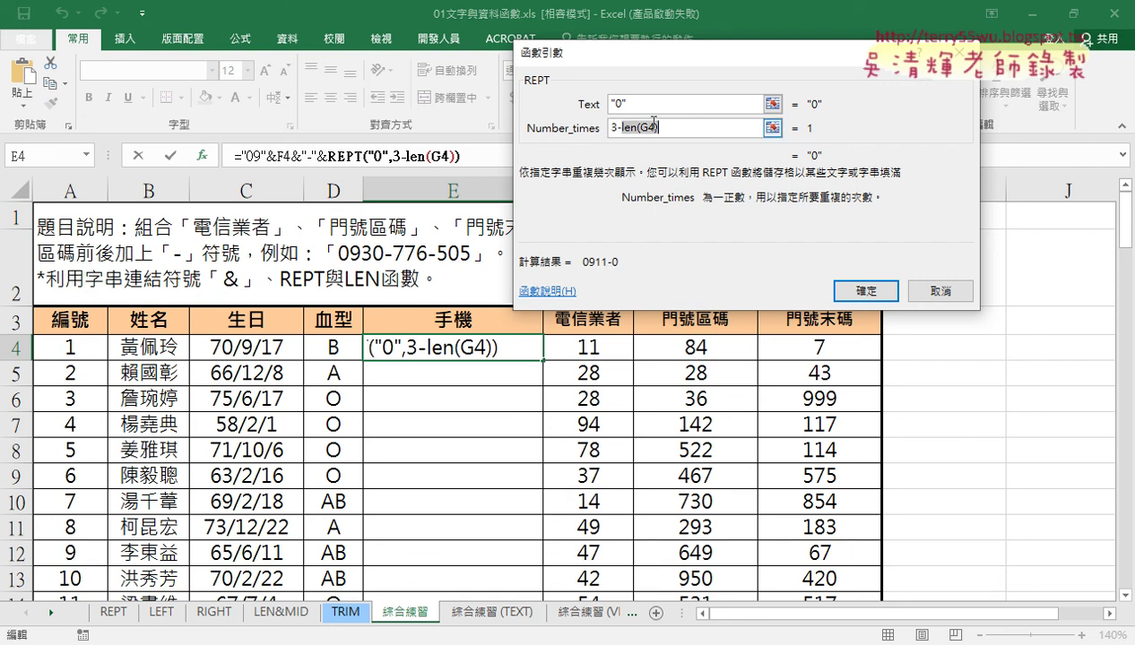
click(863, 290)
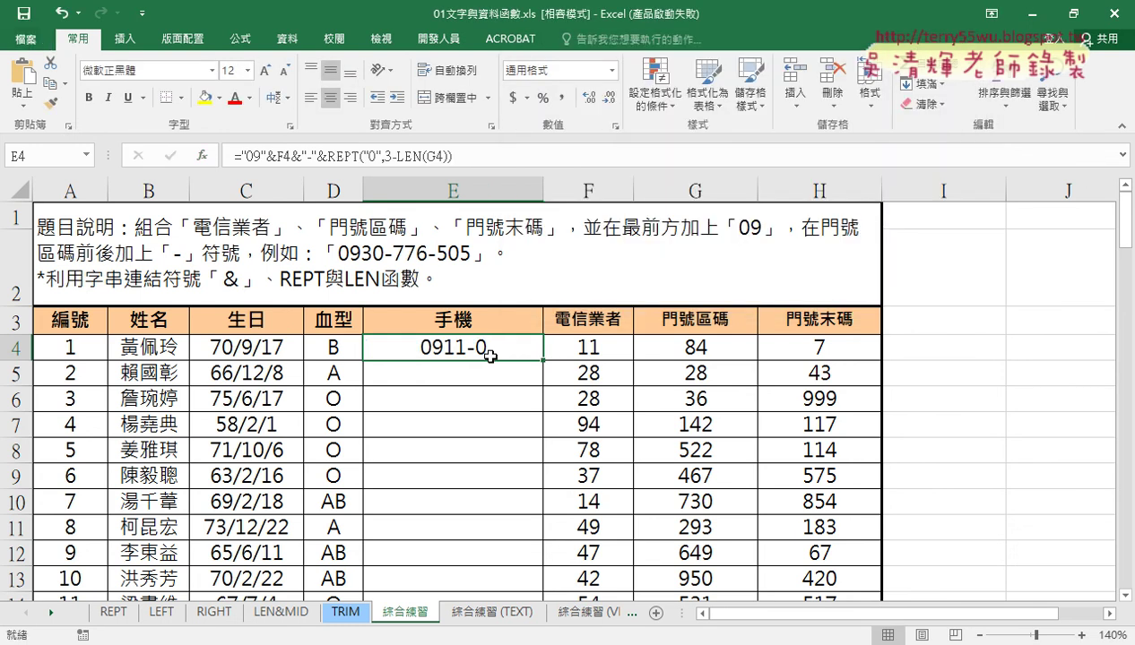
Append &G4 to E4's formula so it shows 0911-084, then select the hyphen-and-padding part.
click(491, 151)
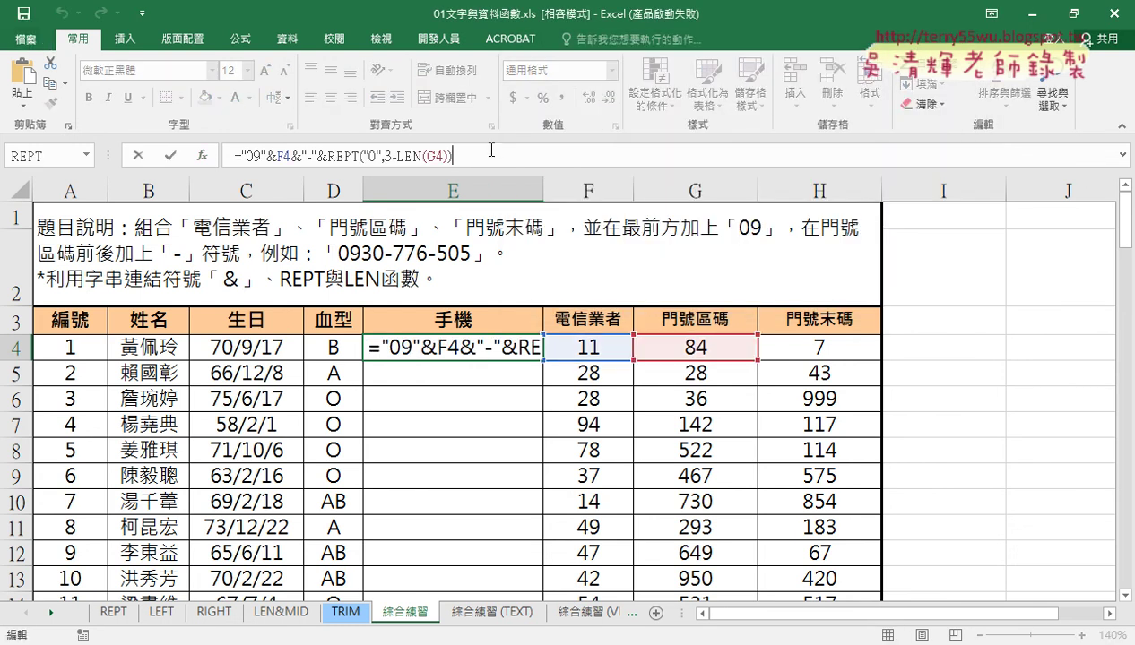
text(&)
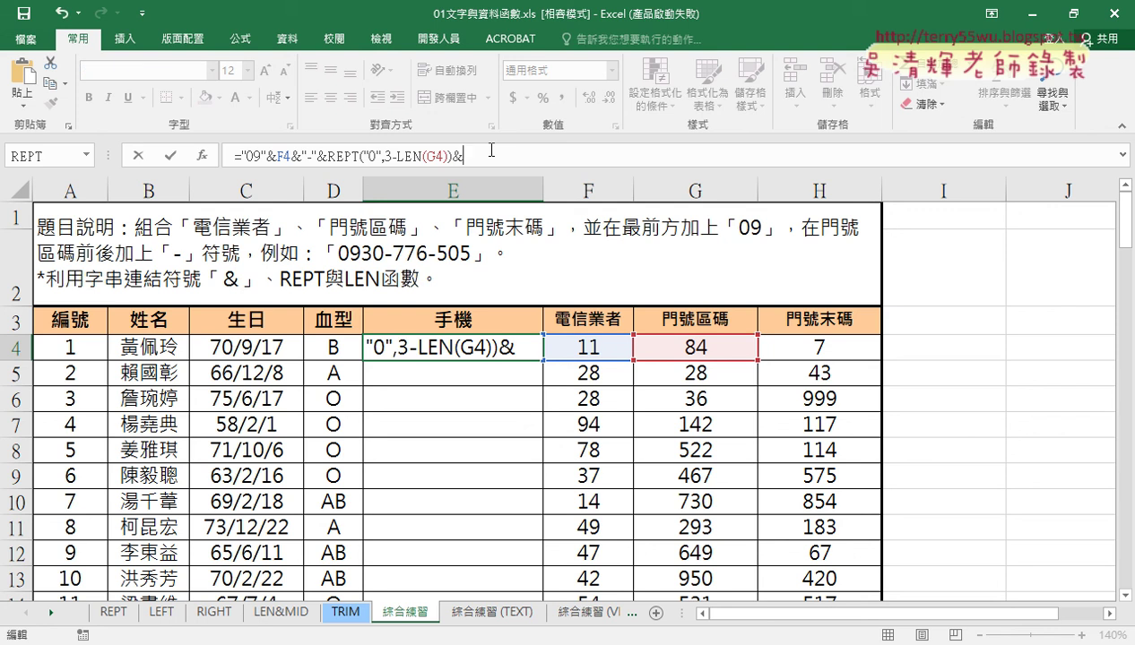
click(654, 349)
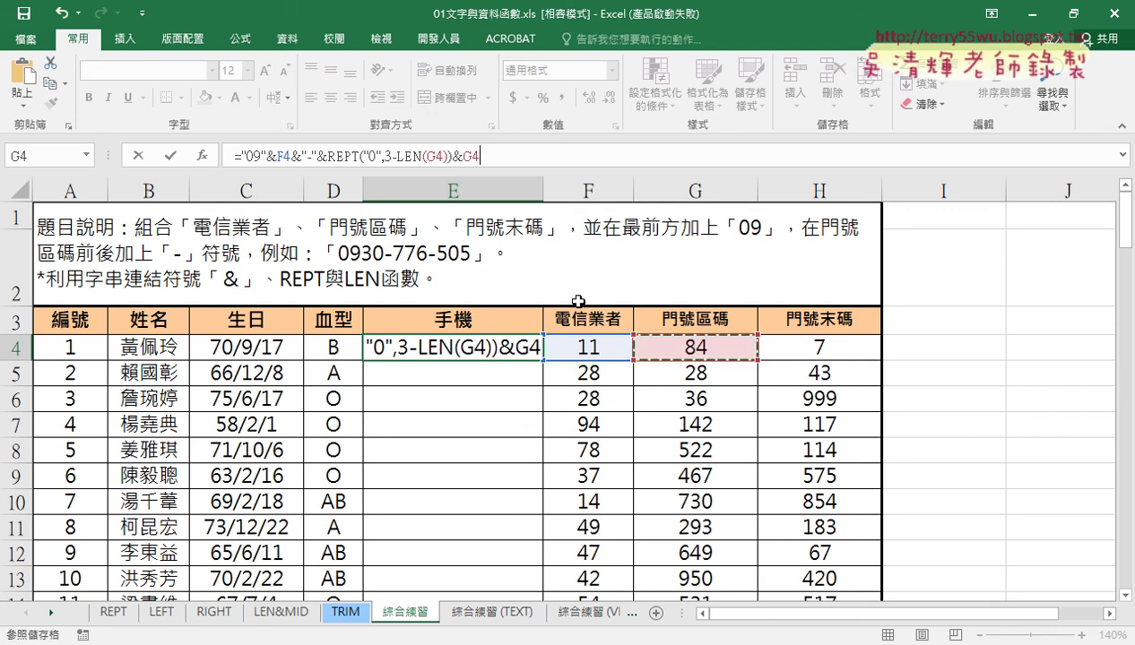
click(171, 156)
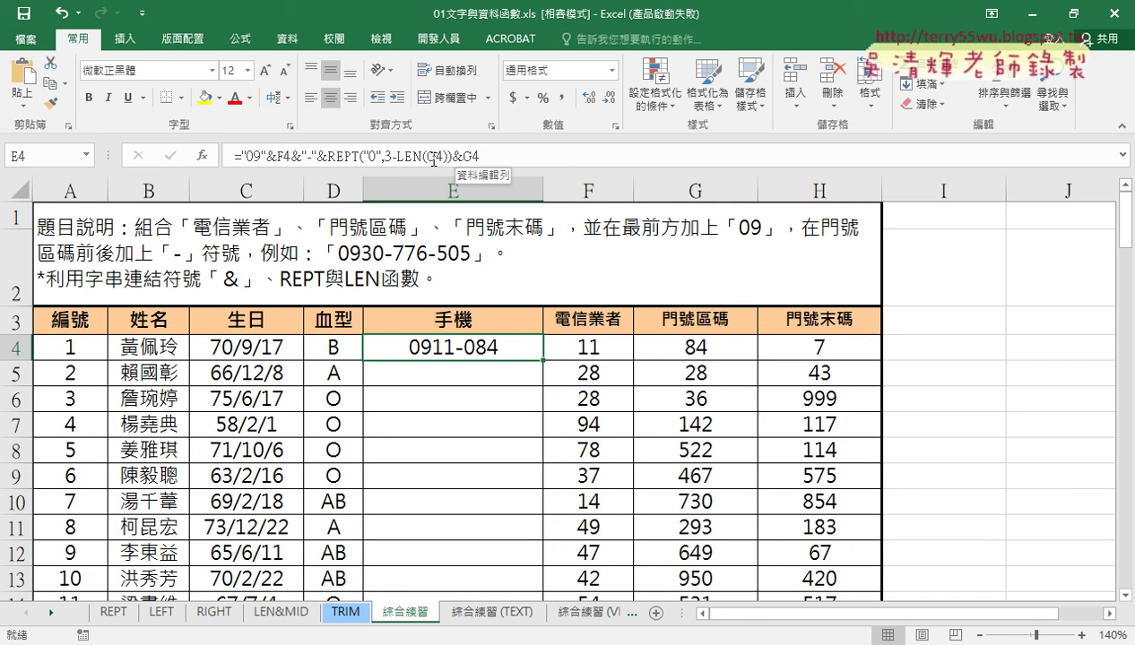
mouse_move(493, 159)
mouse_down()
mouse_move(295, 157)
mouse_move(305, 159)
mouse_up()
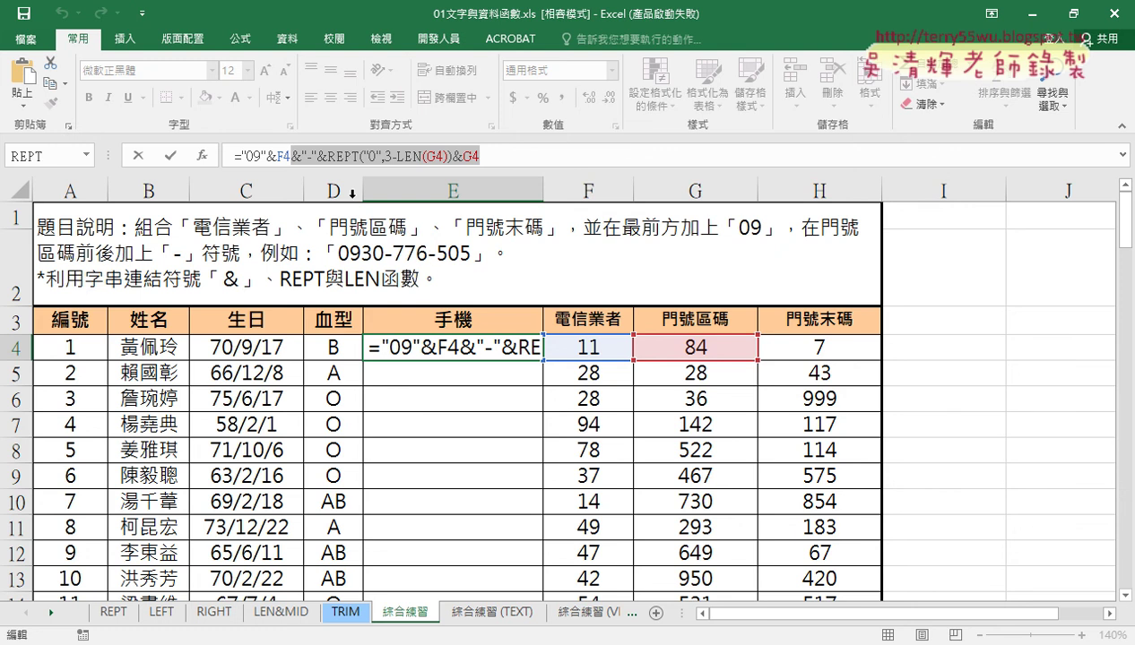
Copy the &"-"&REPT zero-padding part and paste it onto the end of E4's formula.
right_click(314, 154)
click(325, 187)
click(501, 159)
right_click(499, 159)
click(534, 235)
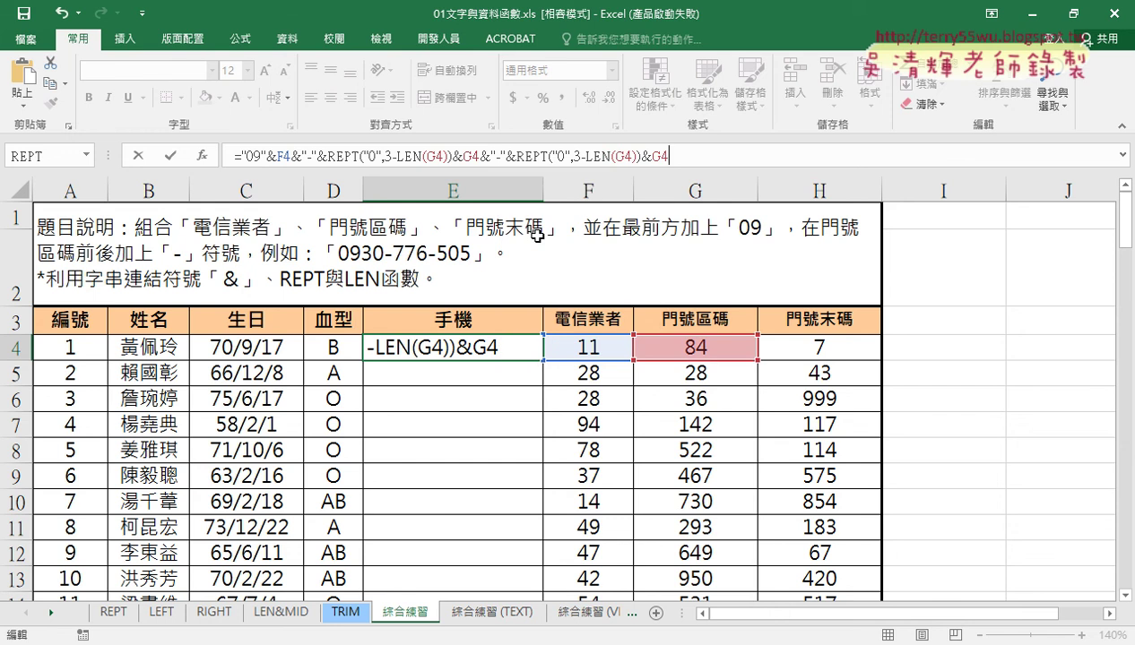
click(618, 158)
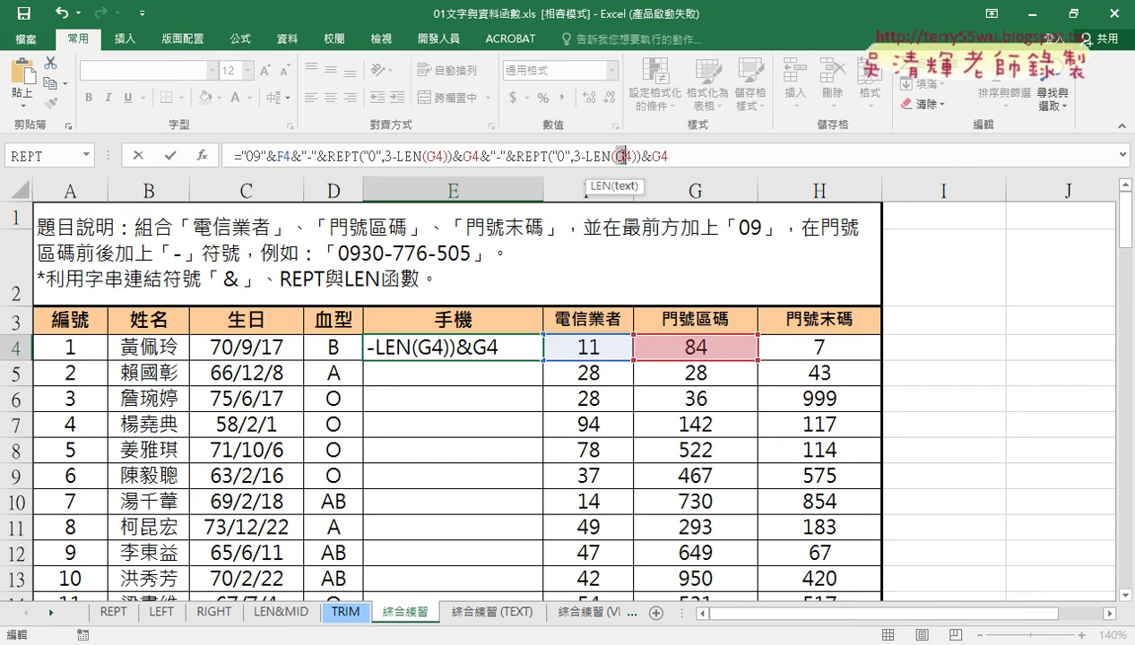
text(H)
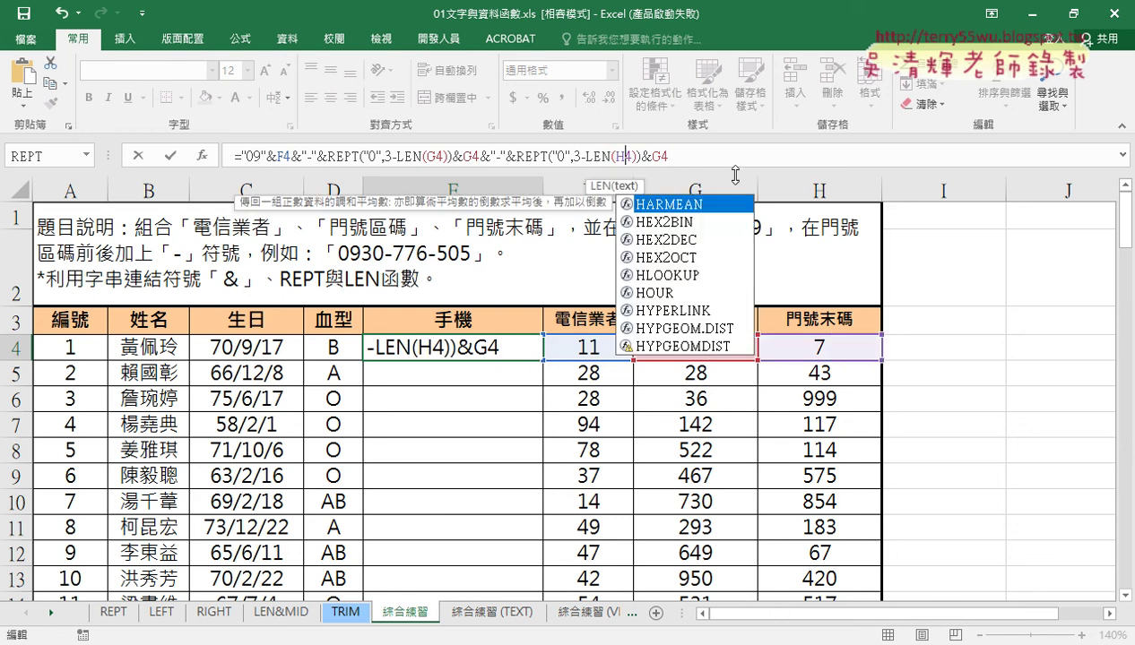
click(658, 154)
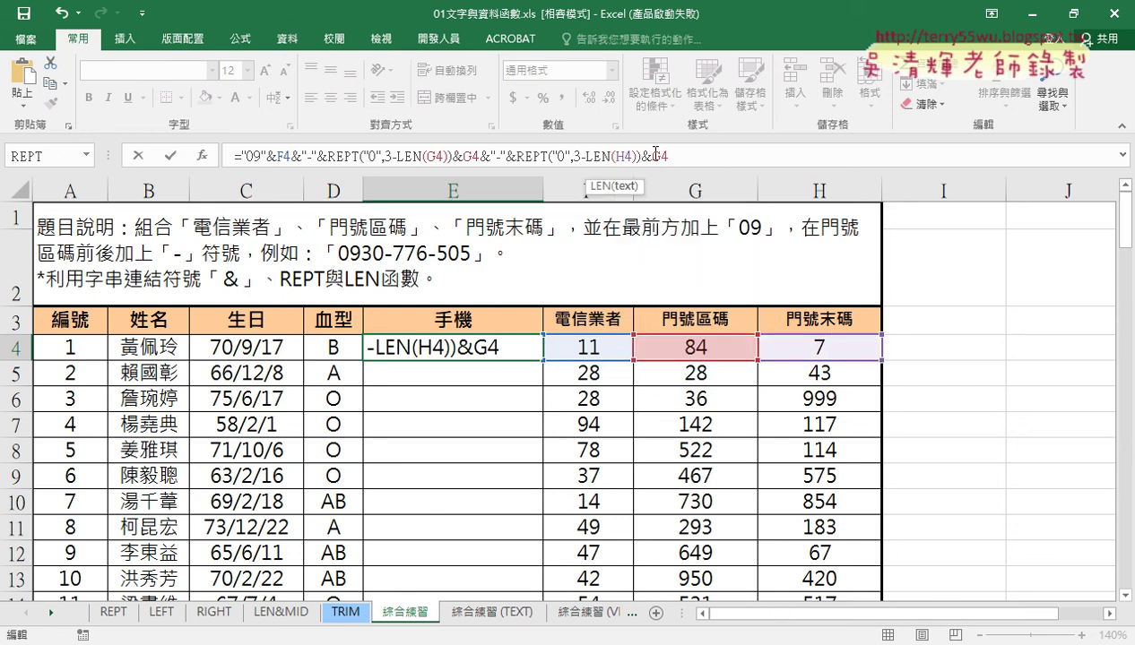
drag(653, 155, 660, 155)
text(H)
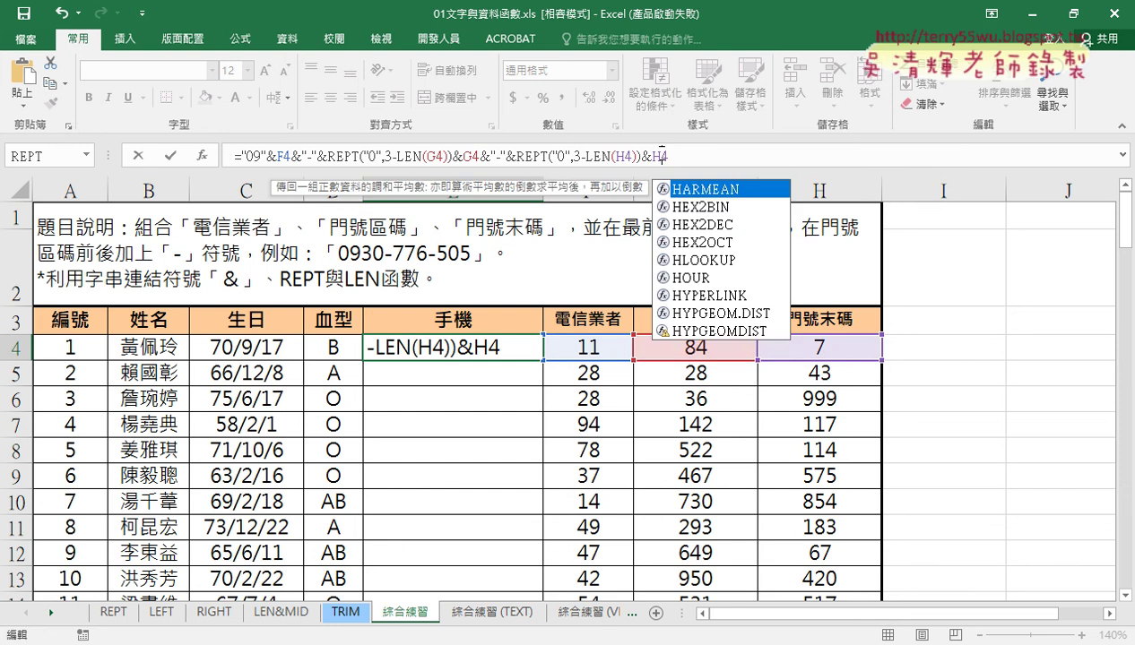
click(172, 158)
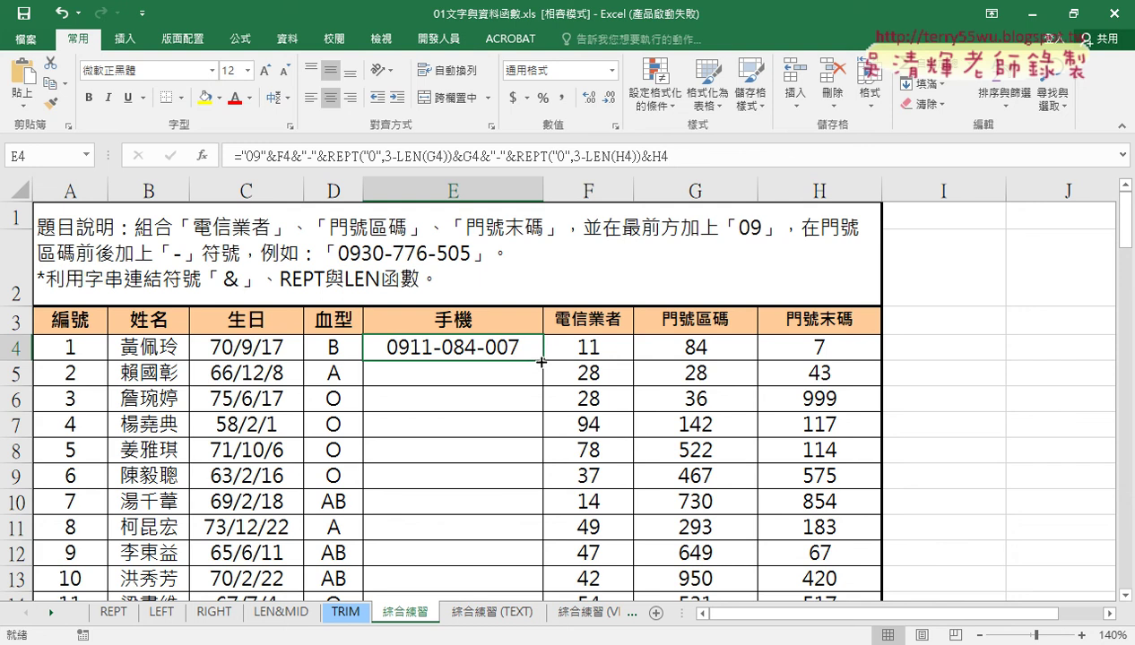
double_click(541, 361)
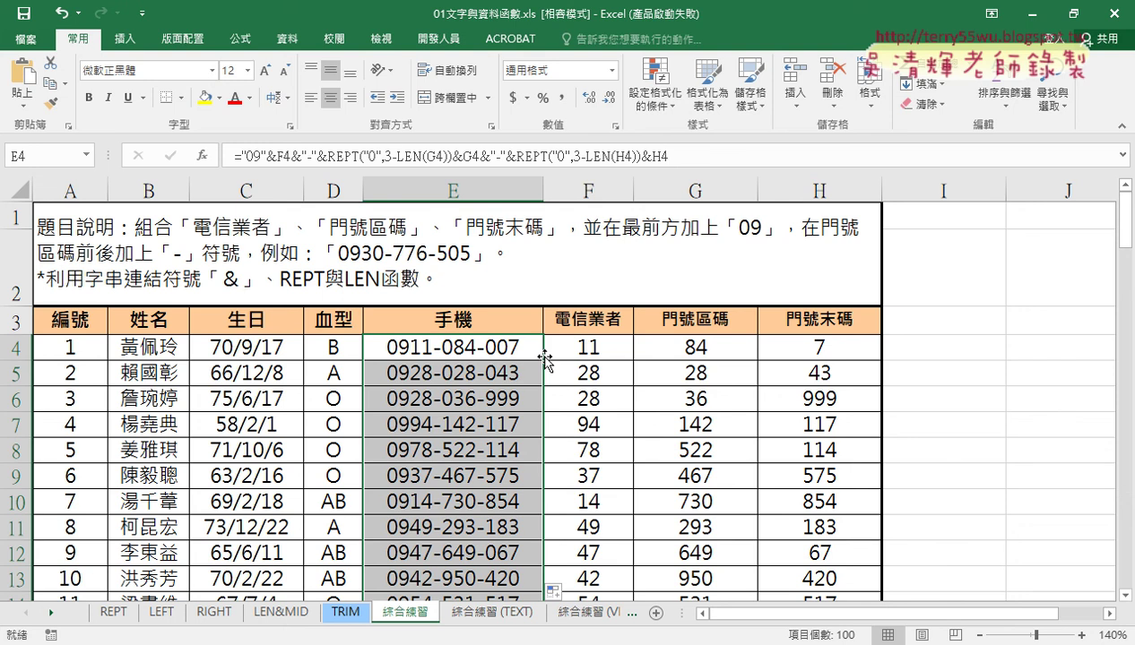
click(19, 18)
click(105, 614)
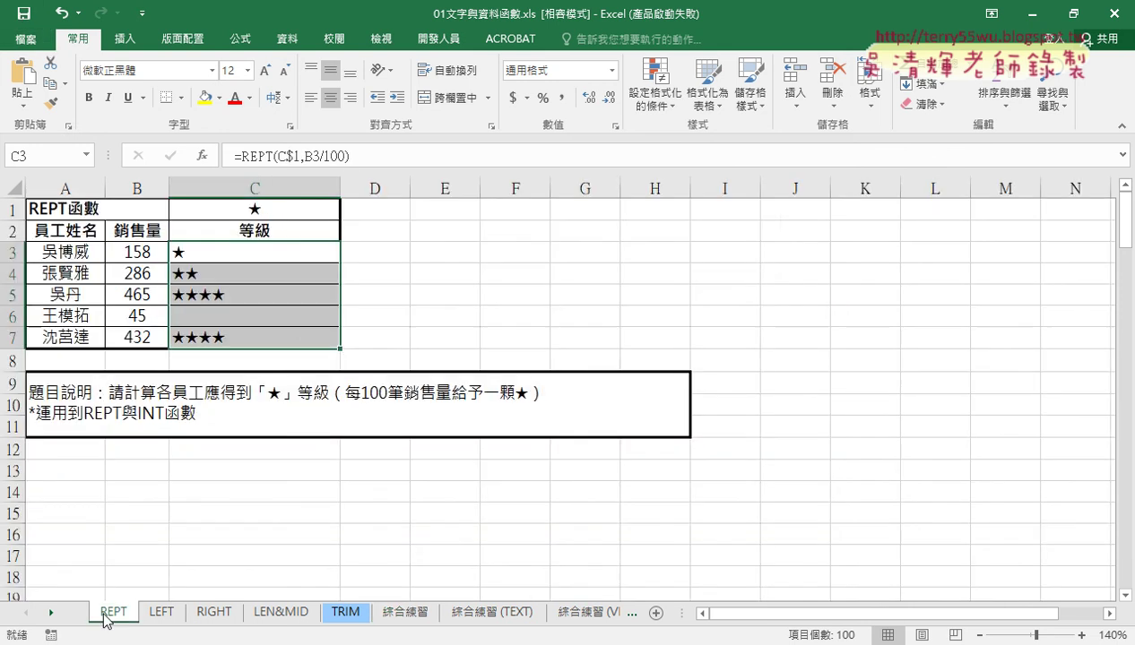
click(285, 612)
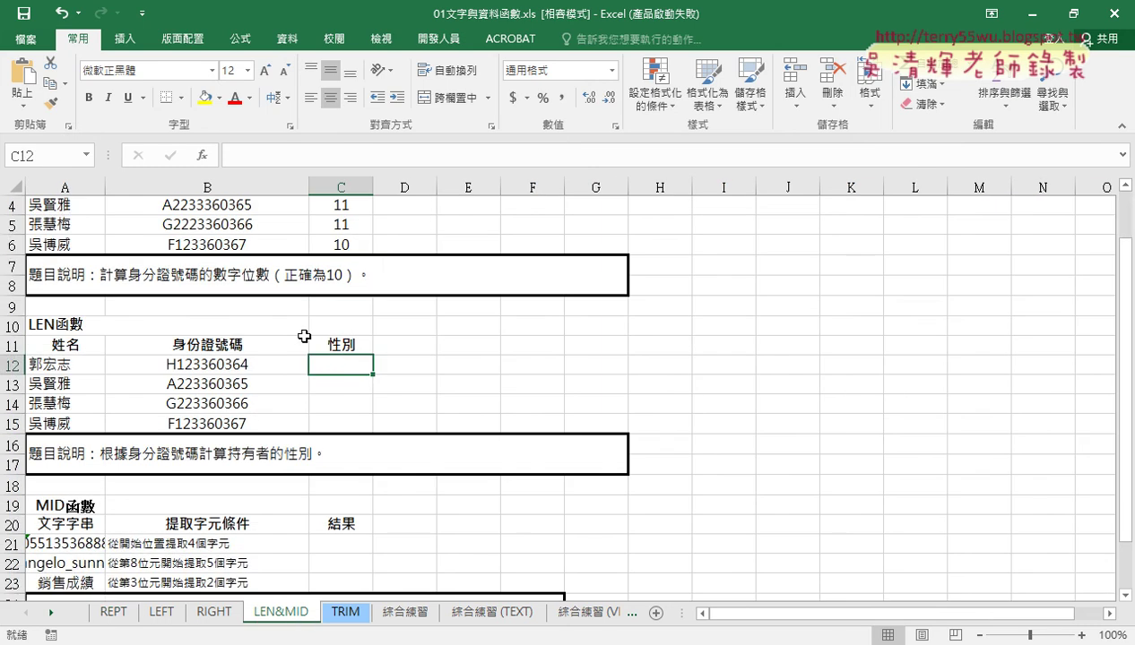
scroll(357, 241, up, 1)
click(357, 240)
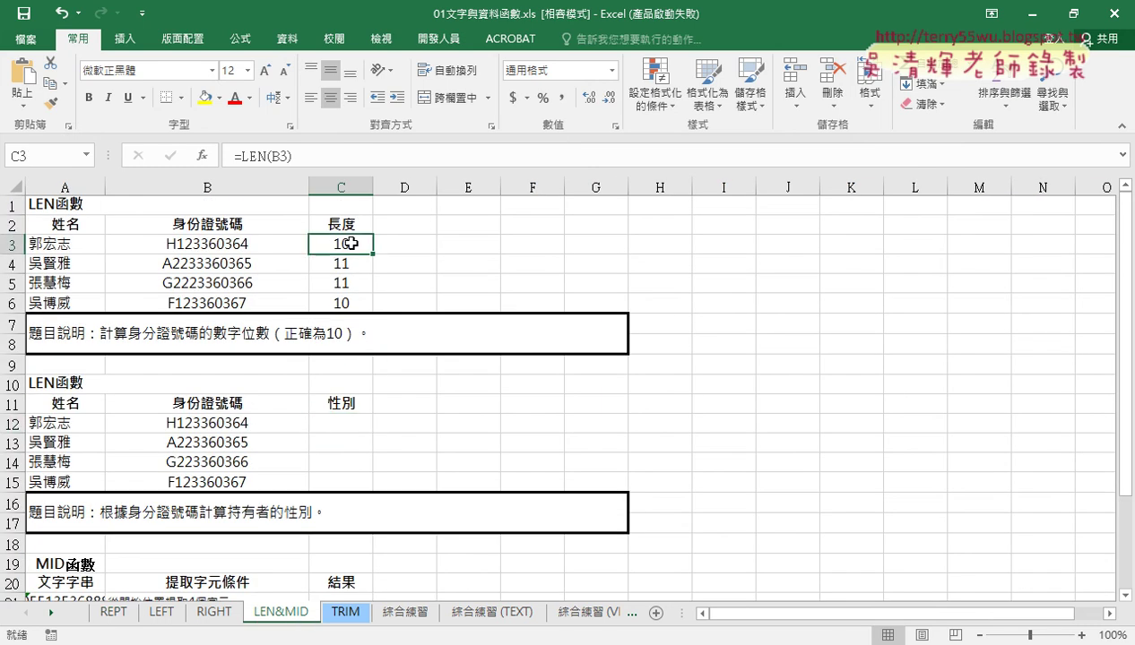
click(114, 617)
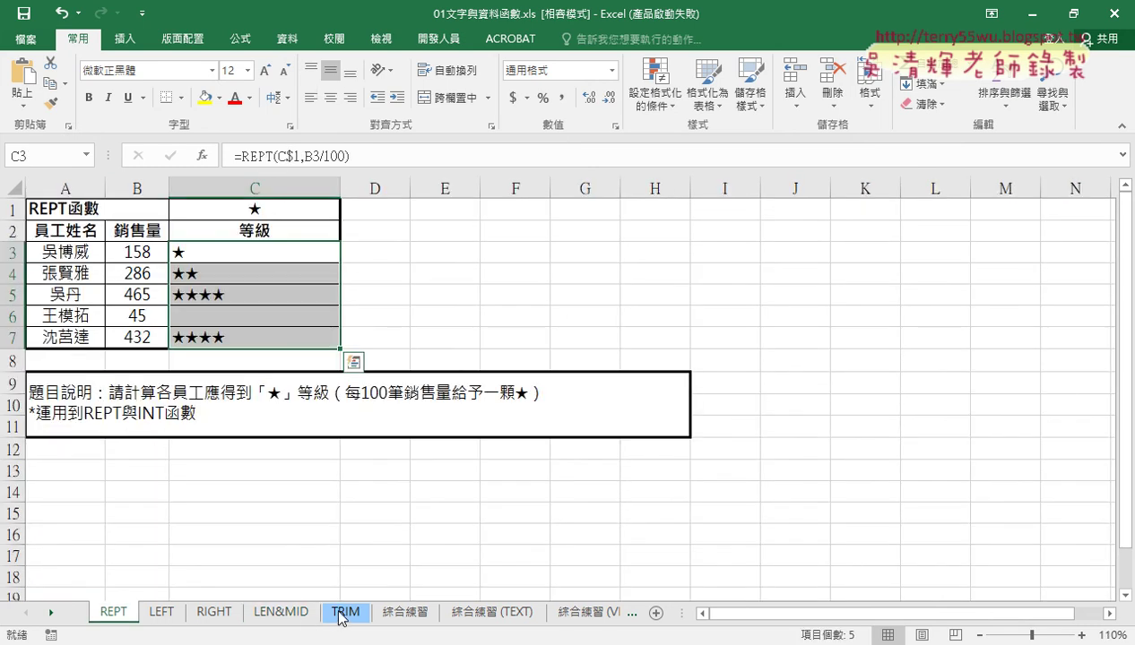
click(404, 613)
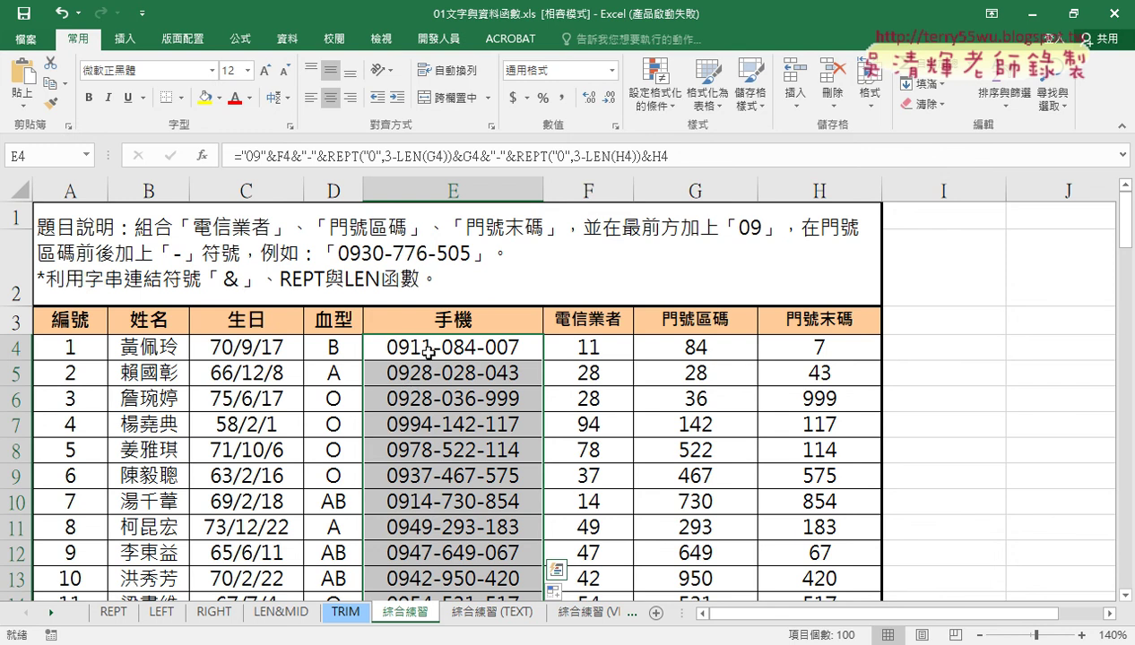
click(429, 351)
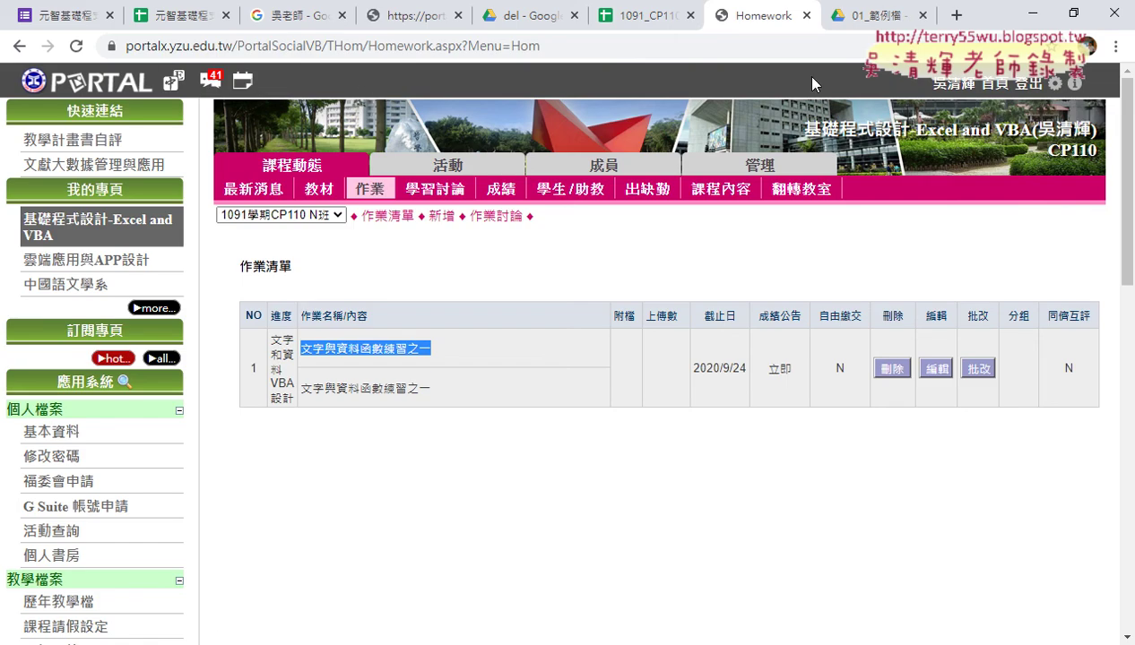
Go from the course folder through _雲端白板畫面 and 01_文字與資料函數 to open 01_文字與資料函數程式碼.docx.
click(856, 18)
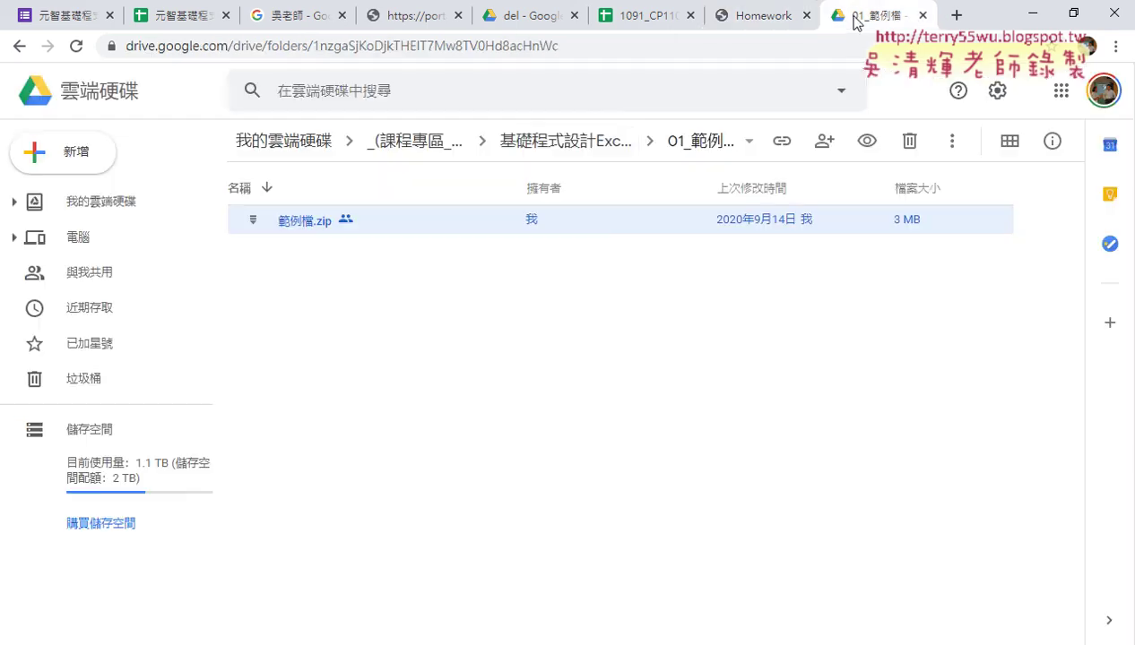
click(595, 145)
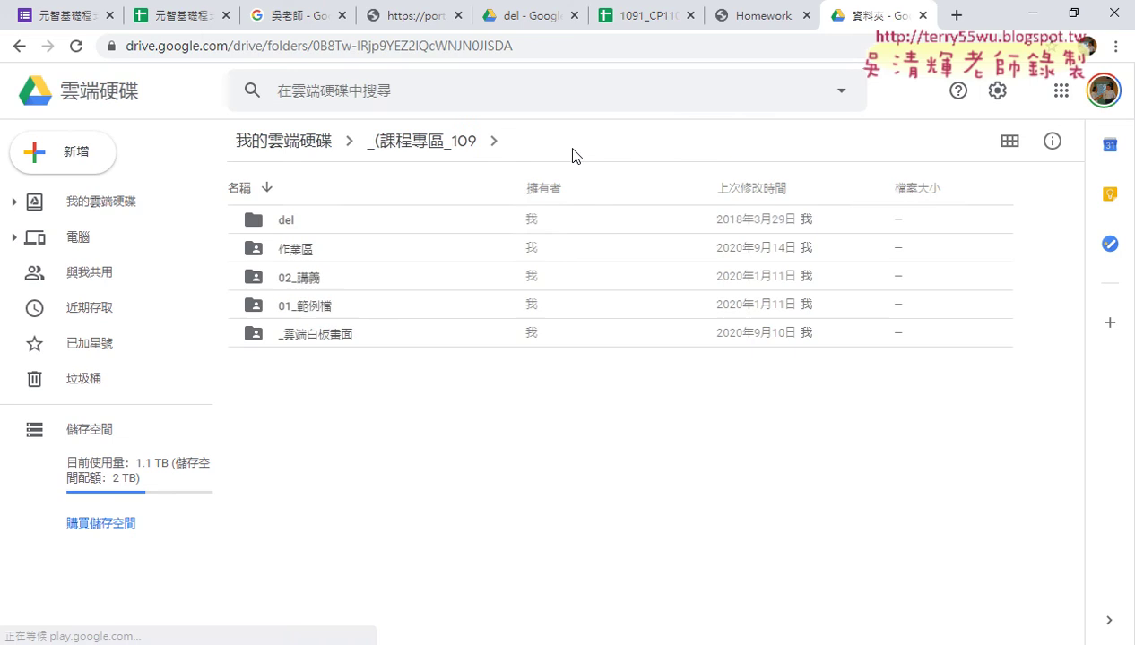
click(302, 285)
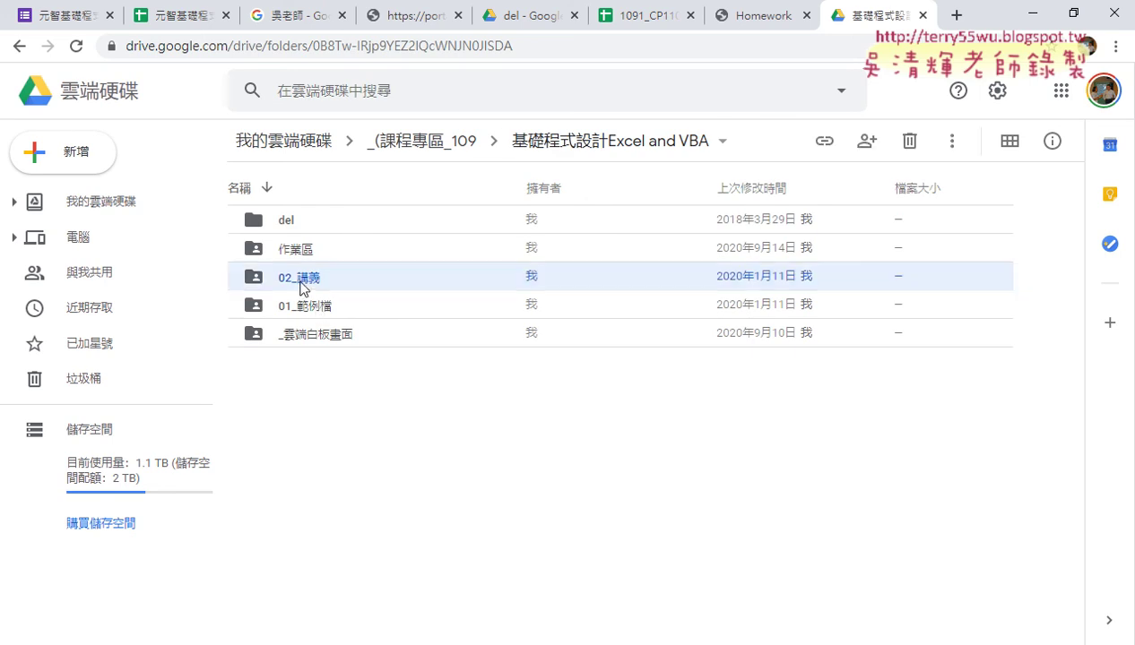
click(331, 335)
double_click(333, 336)
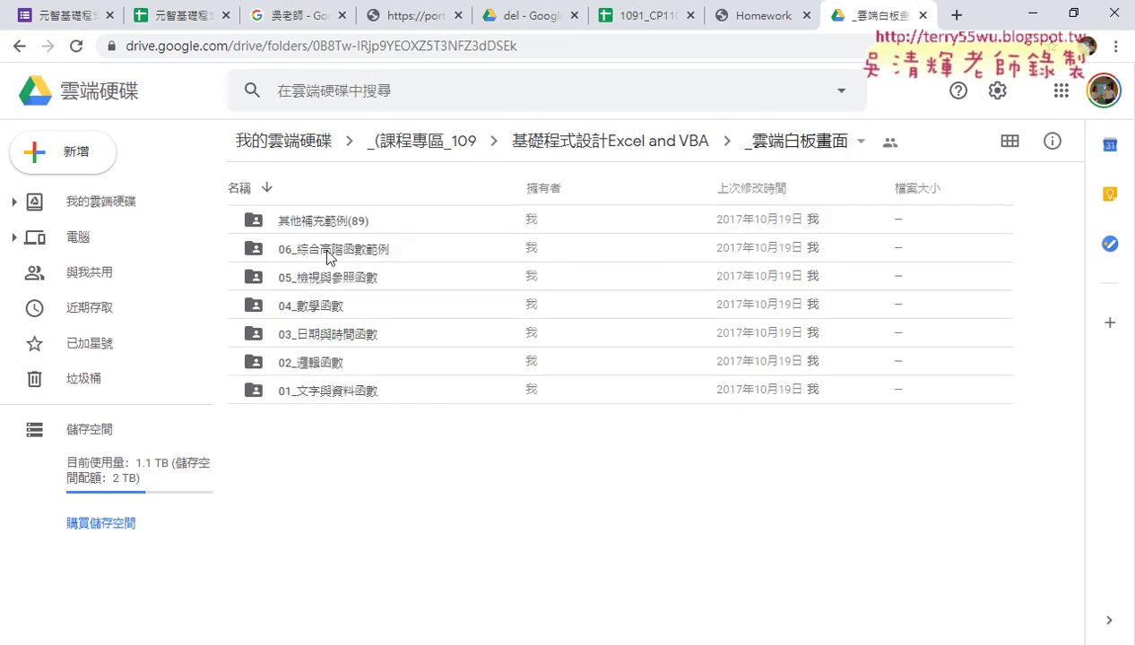
double_click(319, 394)
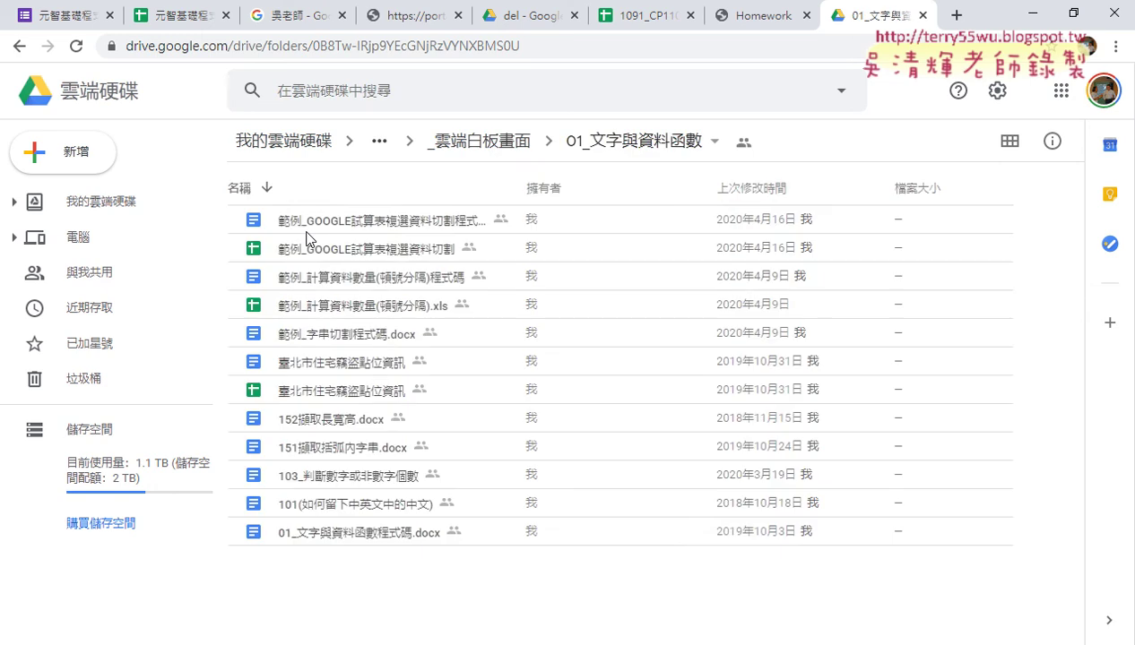
double_click(329, 533)
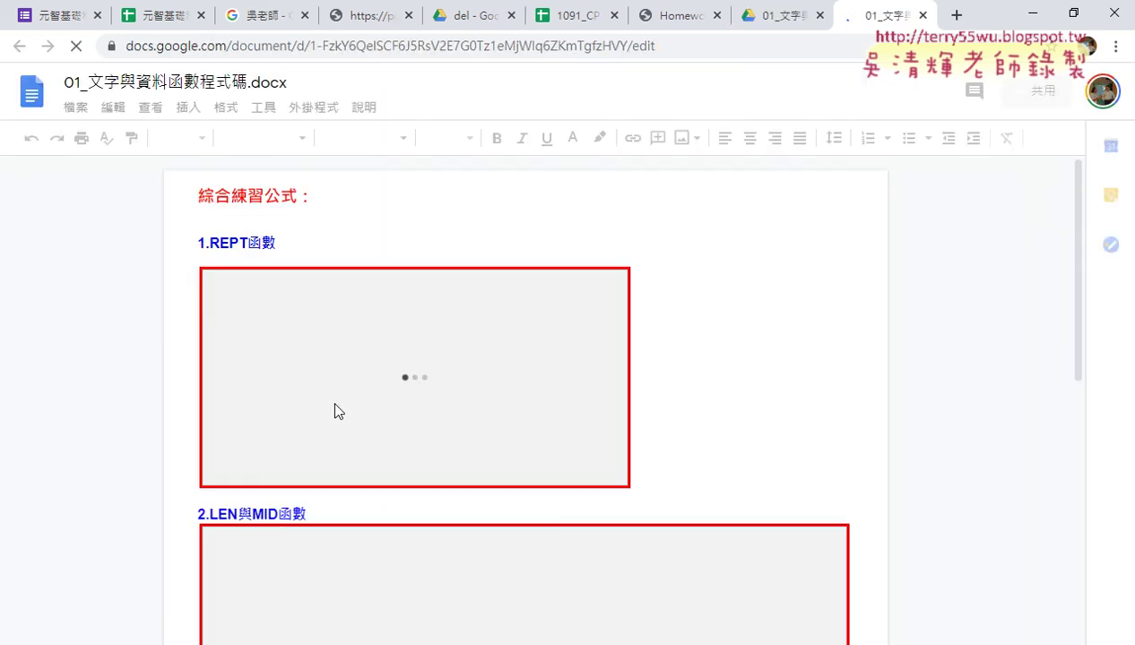
Select the 4.綜合練習1 answer formula line, compare it with the Excel workbook, then minimize Excel.
scroll(345, 407, down, 5)
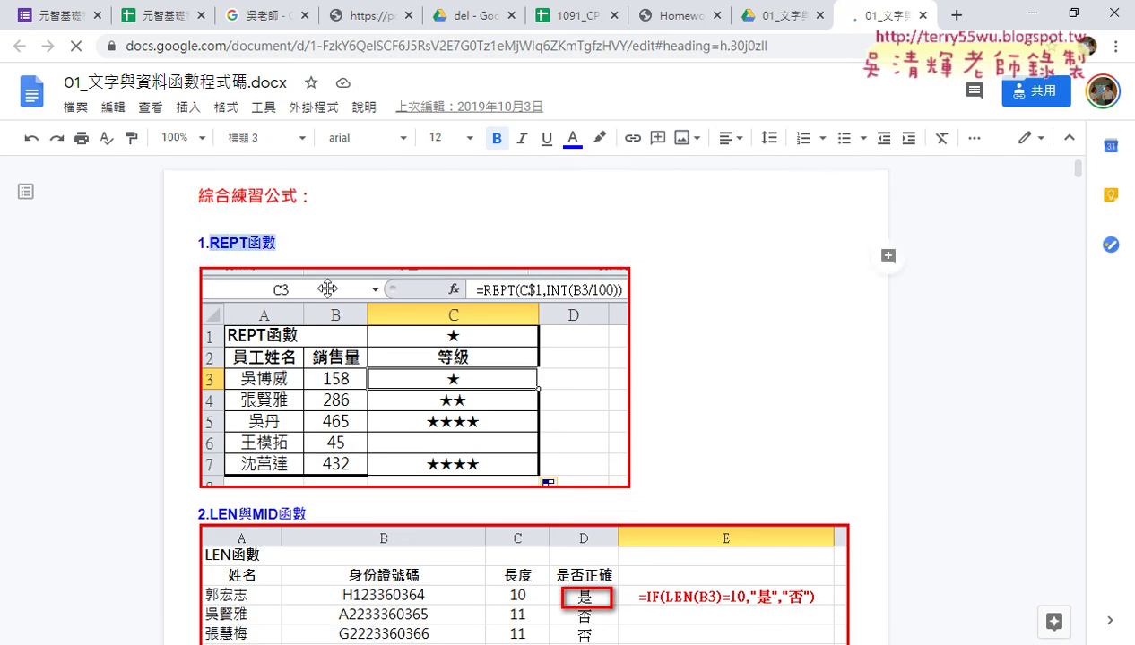
scroll(453, 369, down, 1)
scroll(485, 380, down, 3)
scroll(485, 380, down, 5)
scroll(485, 380, down, 1)
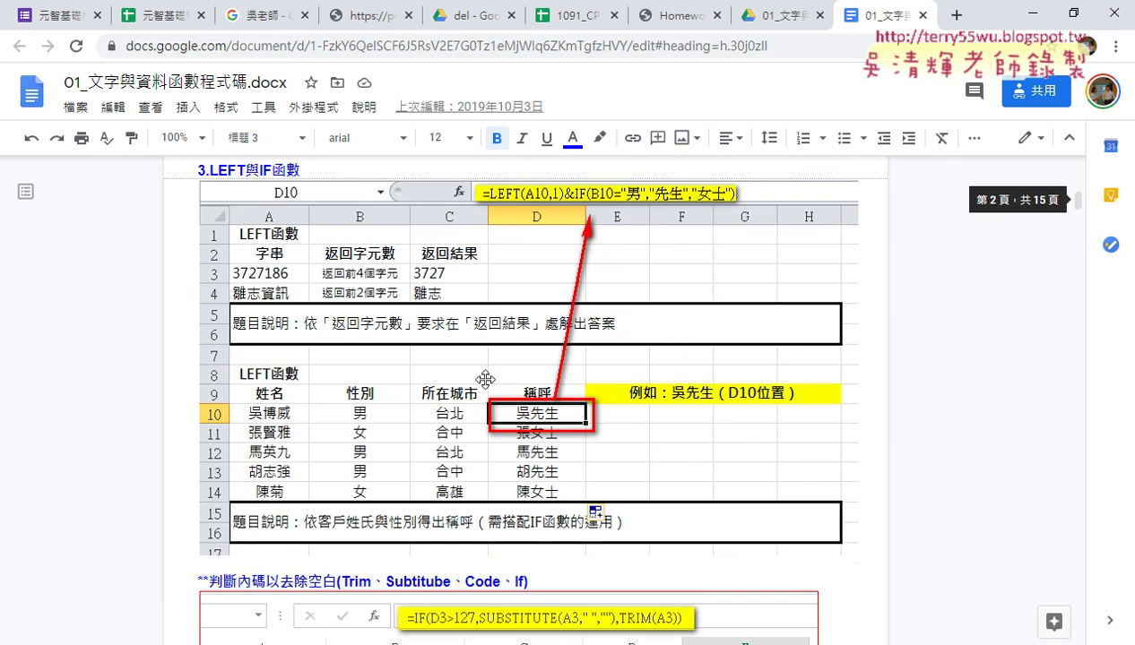
scroll(448, 368, down, 2)
scroll(423, 359, down, 1)
scroll(422, 359, down, 5)
scroll(422, 359, down, 2)
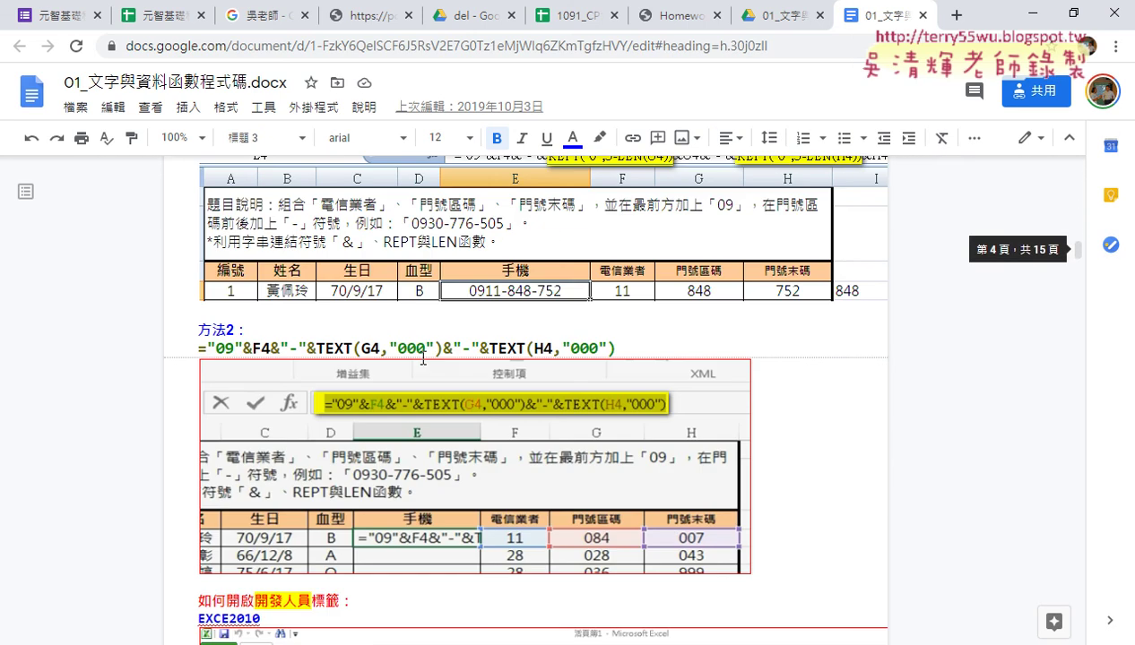
scroll(337, 293, up, 2)
drag(199, 294, 765, 291)
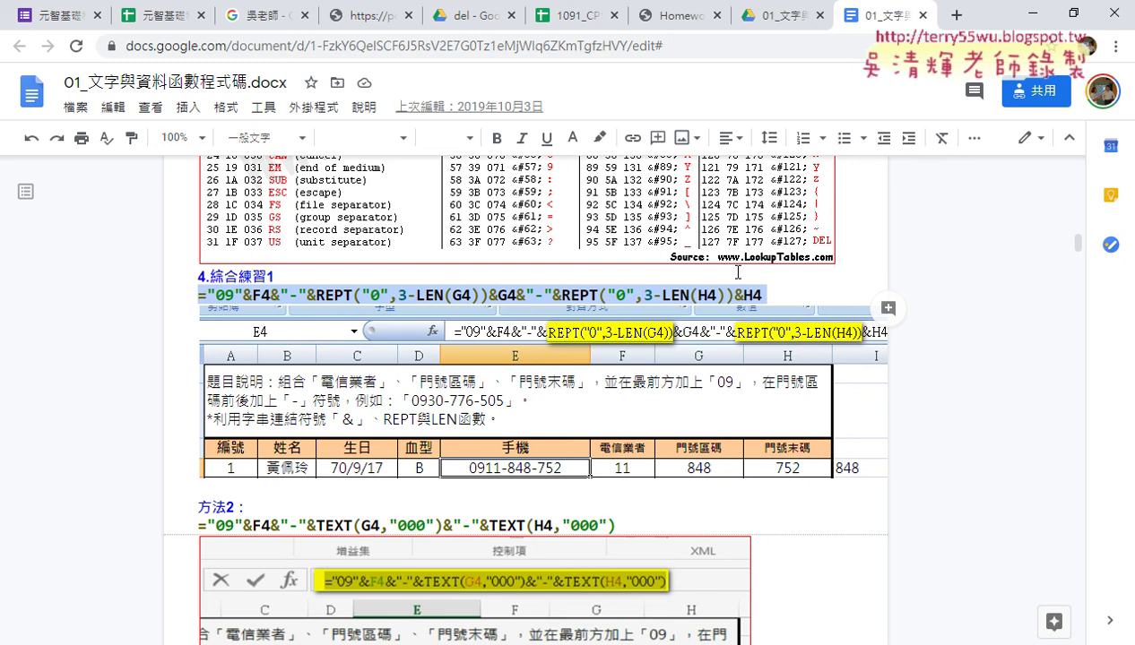
key(alt+Tab)
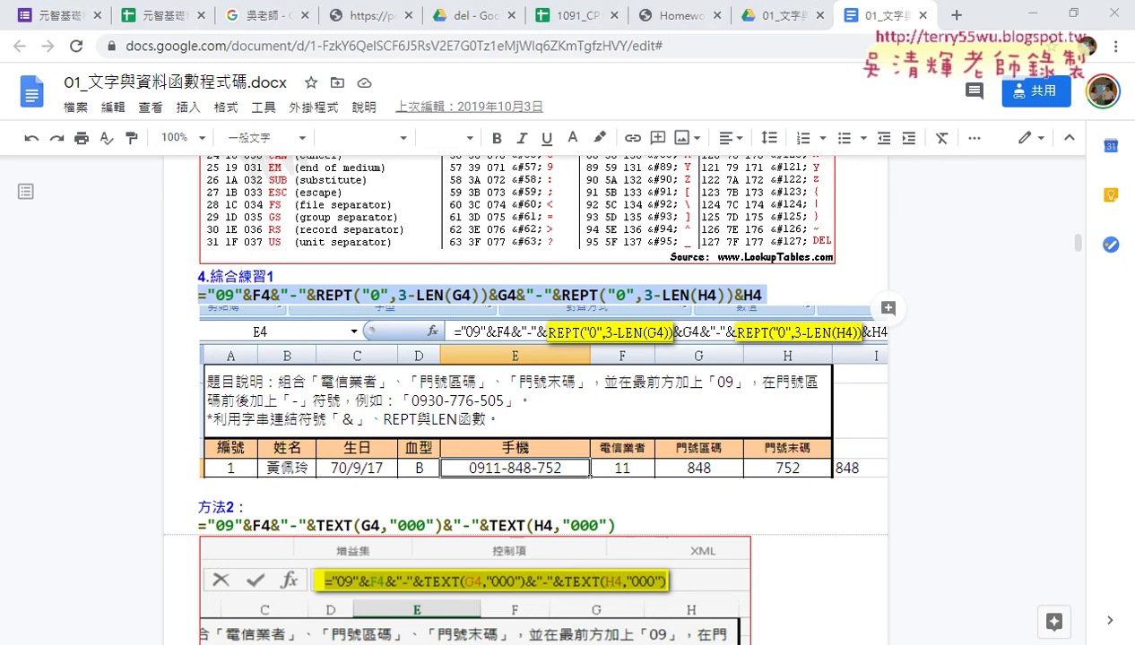
click(1111, 15)
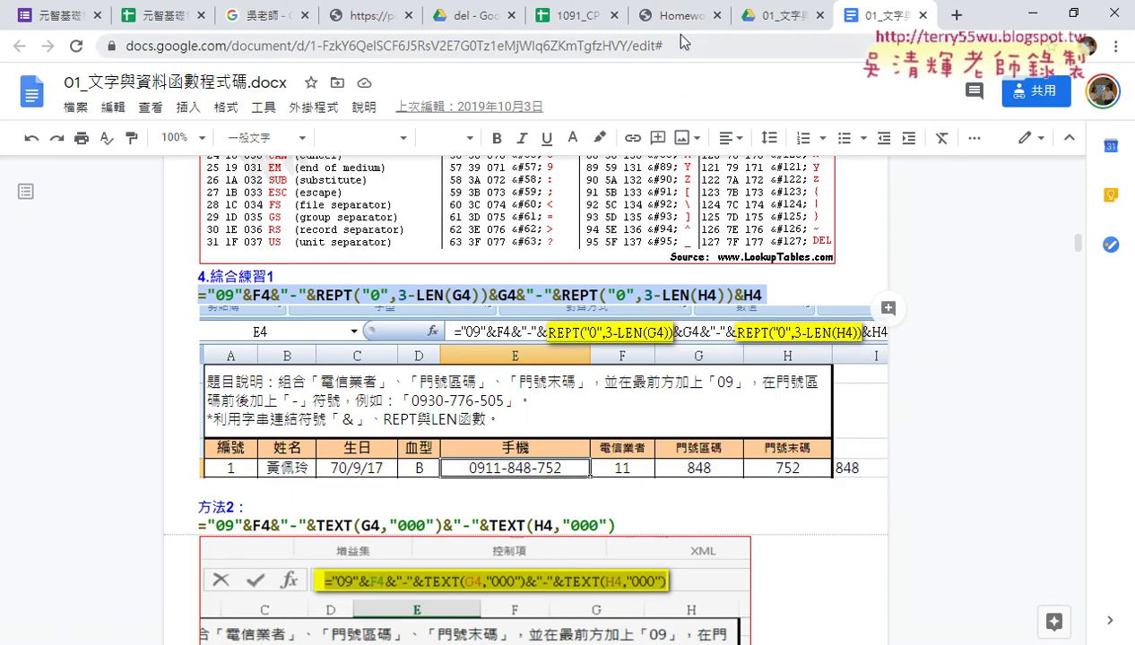
Bring back the YZU Portal Homework tab showing the 文字與資料函數練習之一 assignment due 2020/9/24.
click(675, 16)
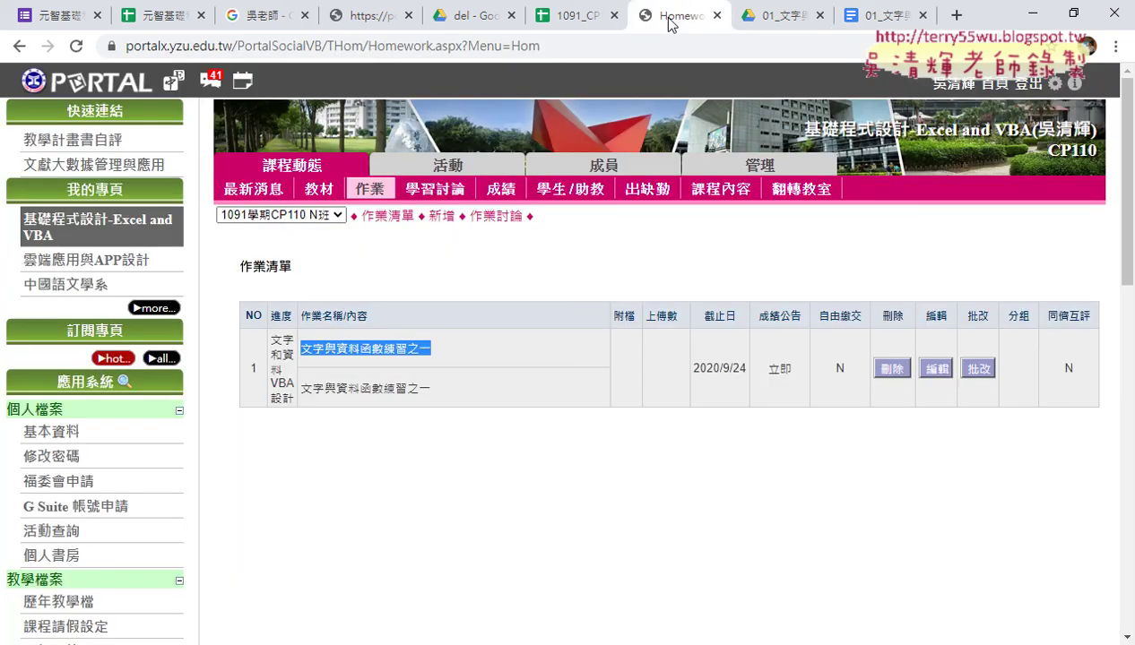